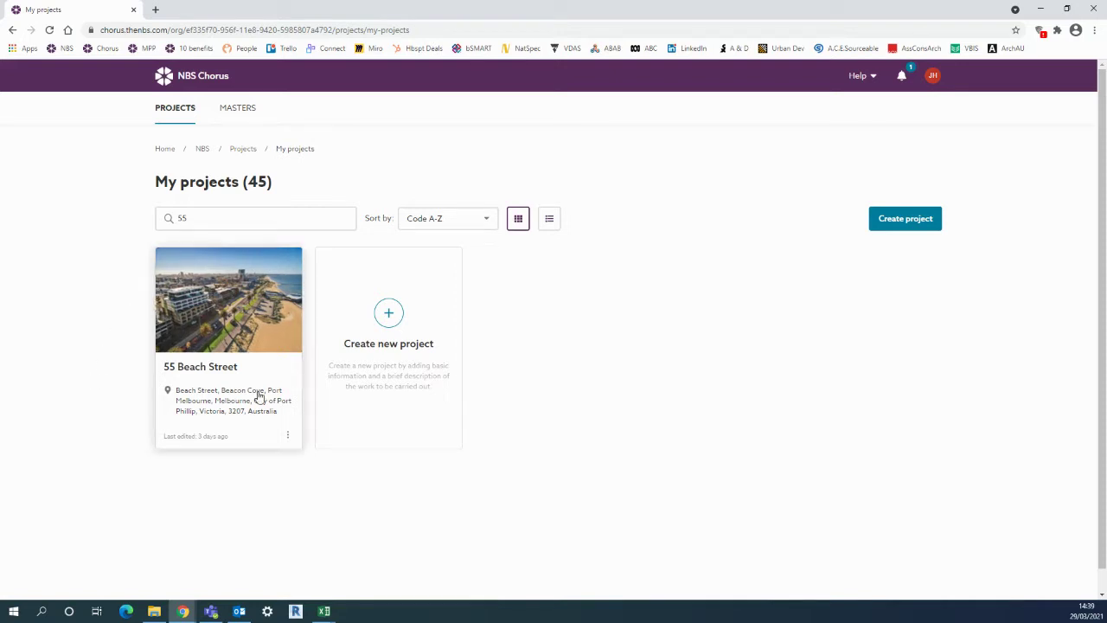
pyautogui.click(220, 333)
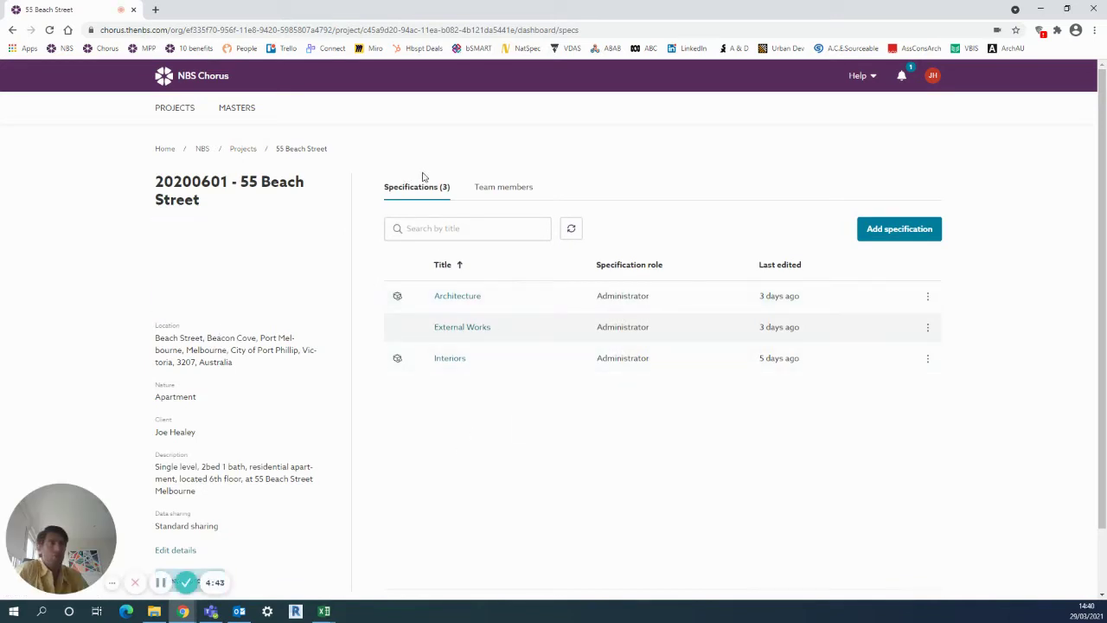
pyautogui.click(493, 191)
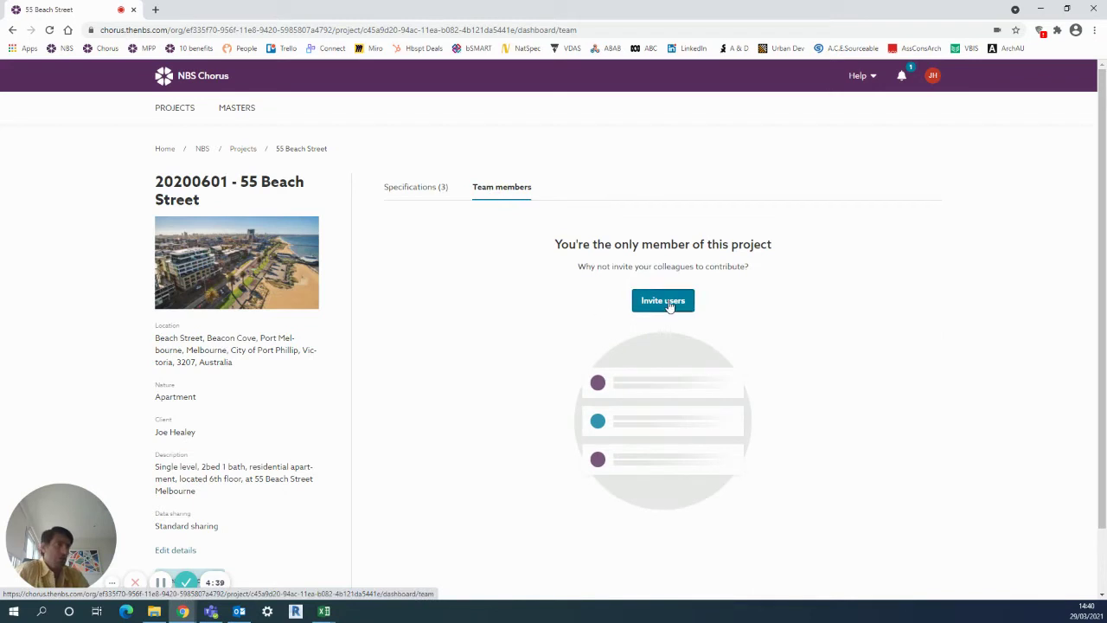
# Start a user invitation for the project and enter a colleague's e-mail address as the recipient
pyautogui.click(667, 302)
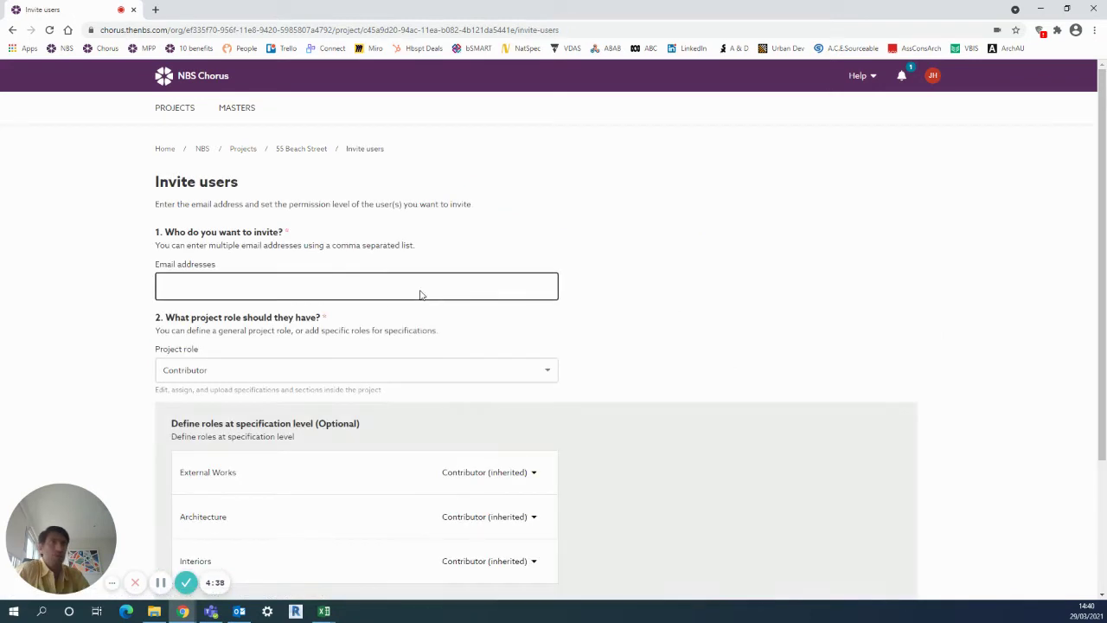
pyautogui.click(315, 291)
pyautogui.write('mik')
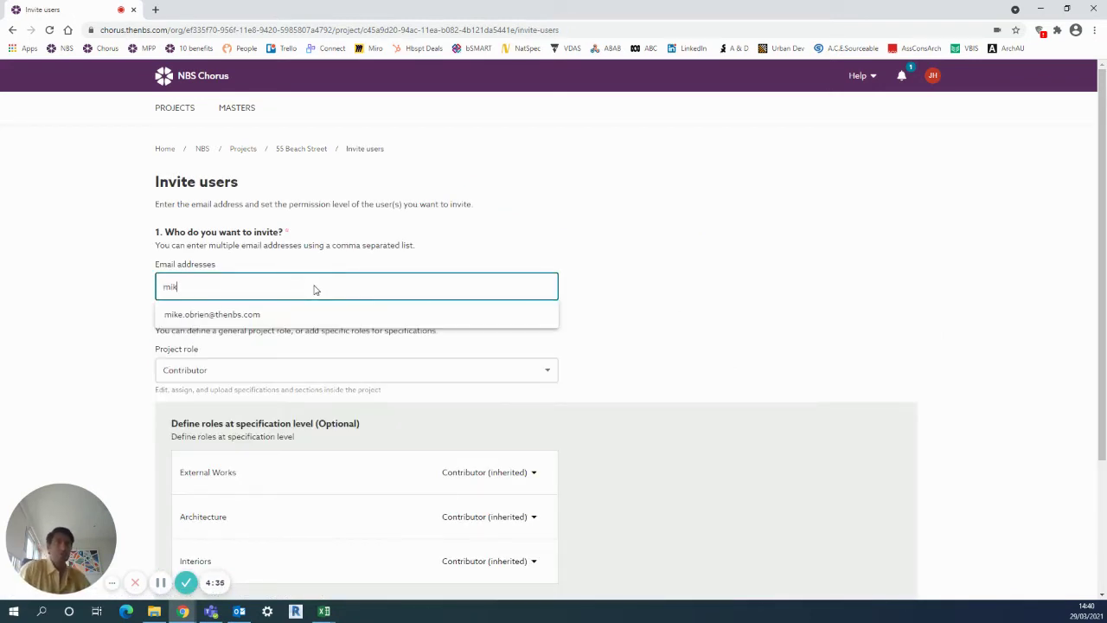
pyautogui.click(300, 314)
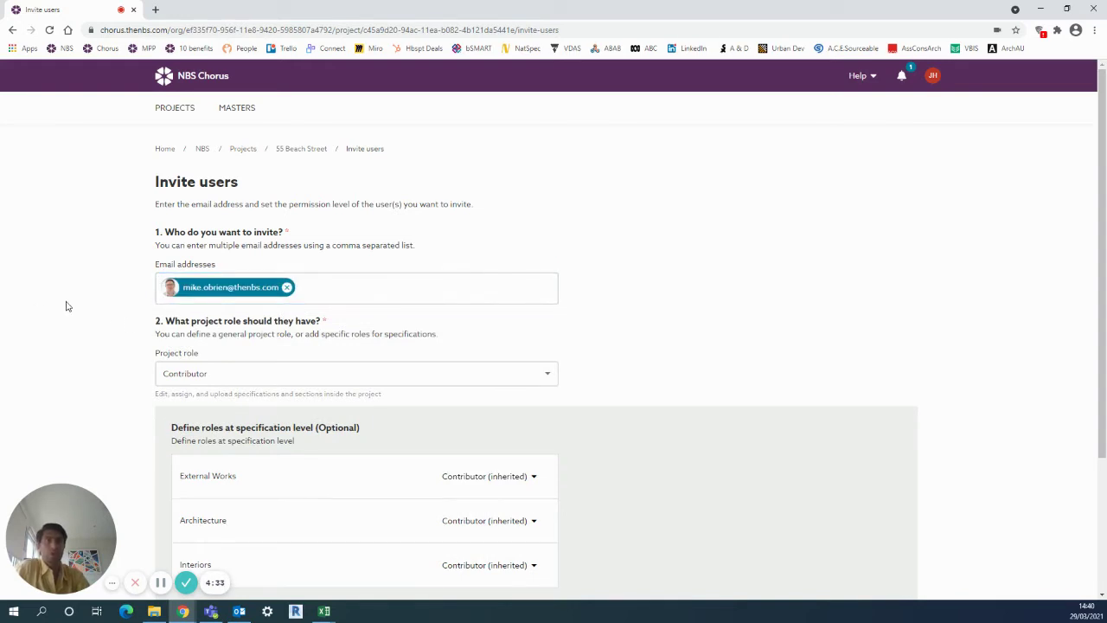
pyautogui.press('BackSpace')
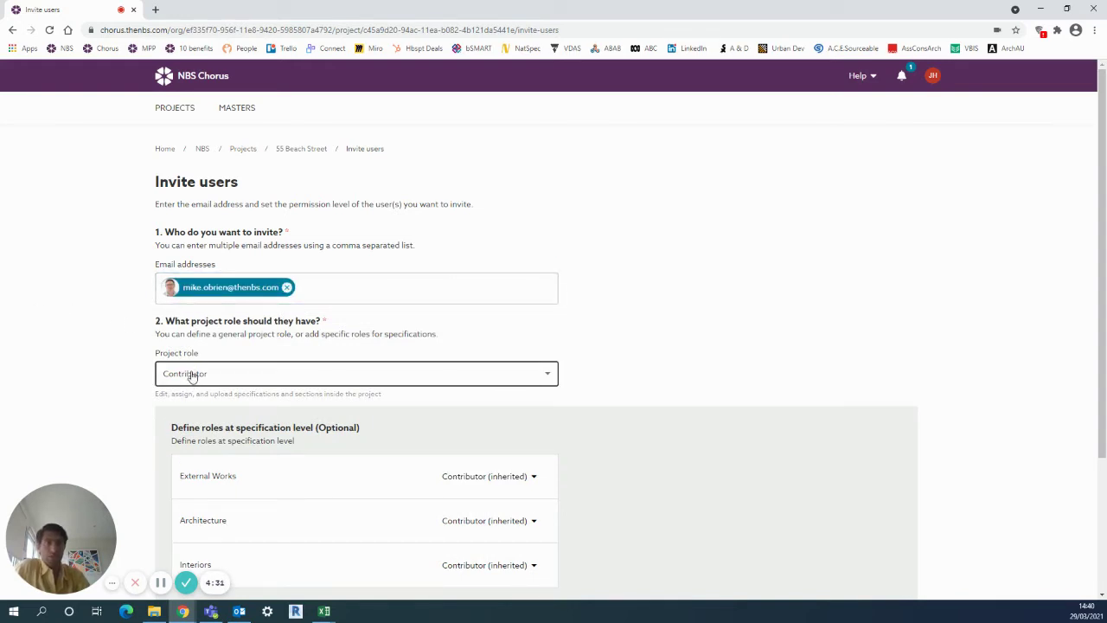
# Review the project role options for the invited user, keeping the Contributor role
pyautogui.scroll(-2, 164, 337)
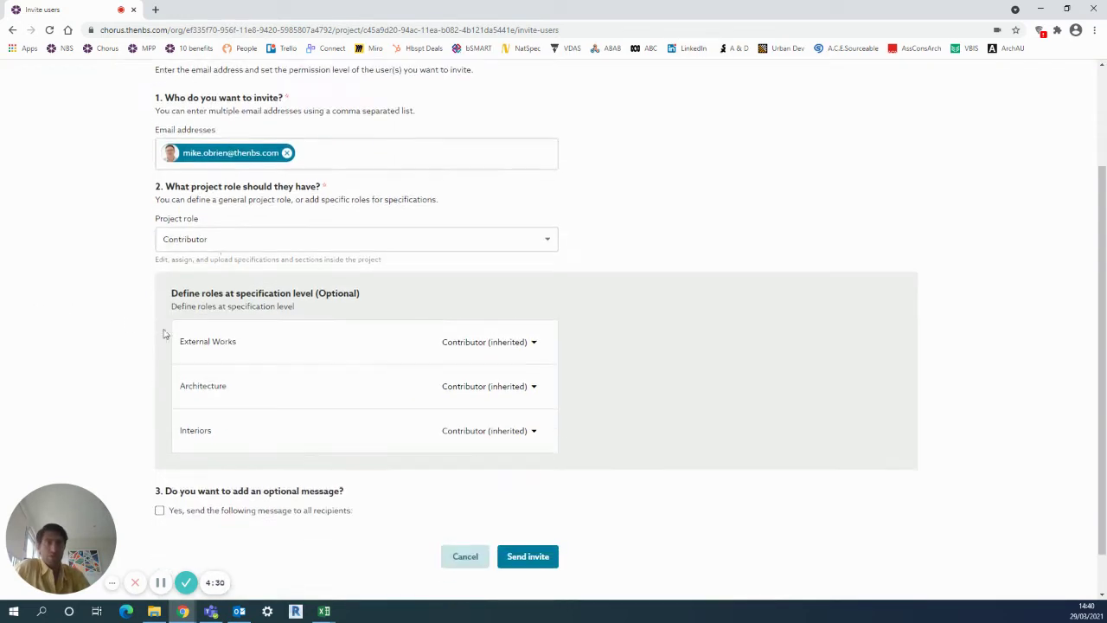
pyautogui.click(245, 245)
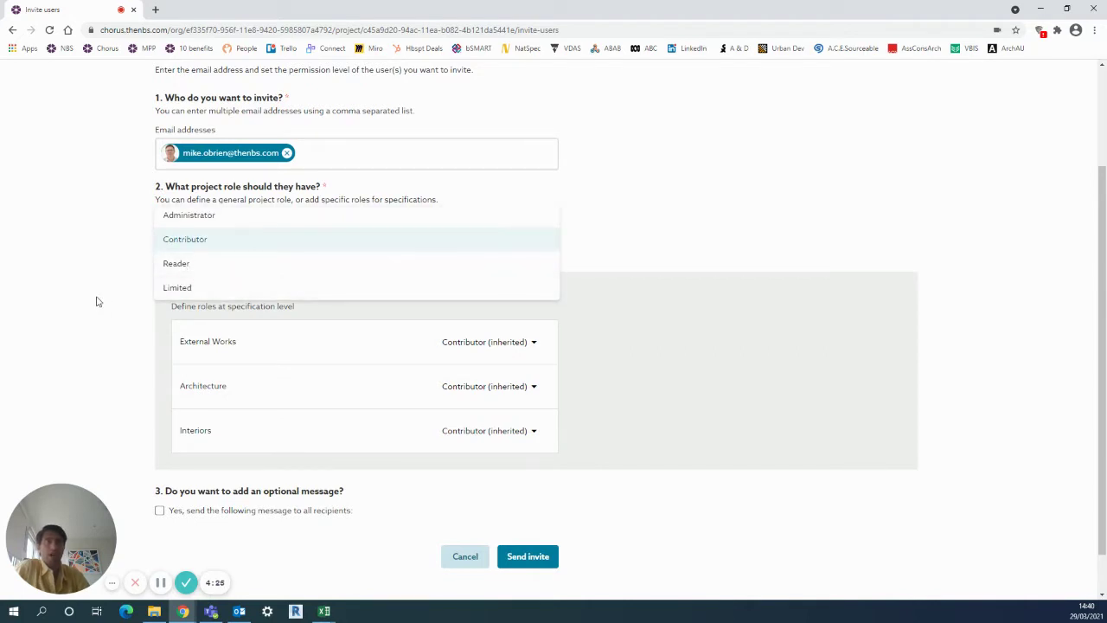
pyautogui.click(199, 352)
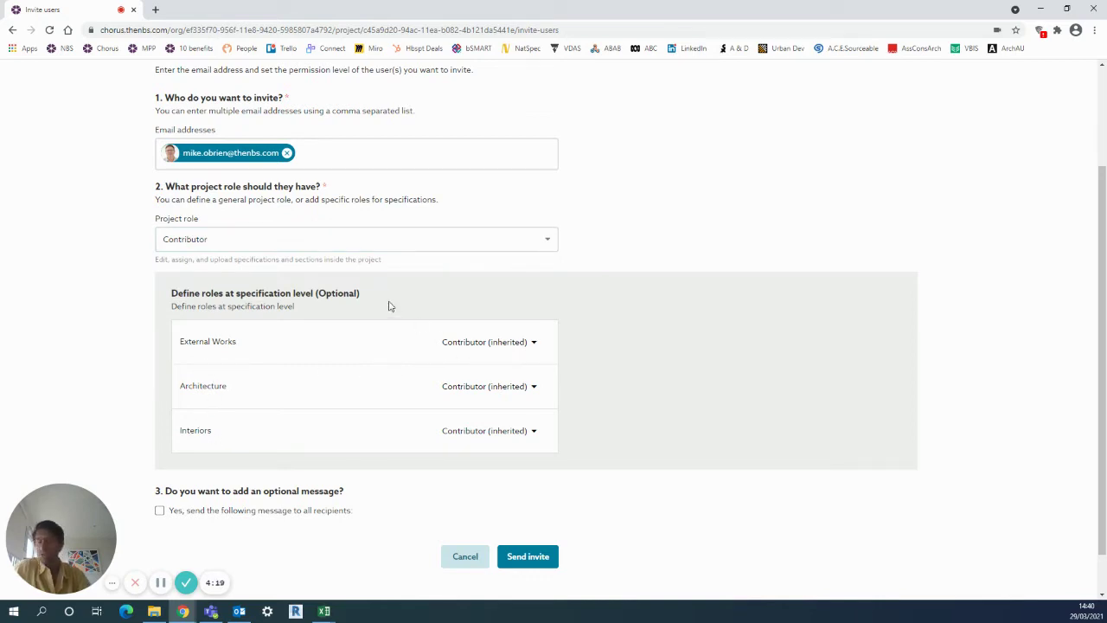
pyautogui.scroll(-1, 121, 380)
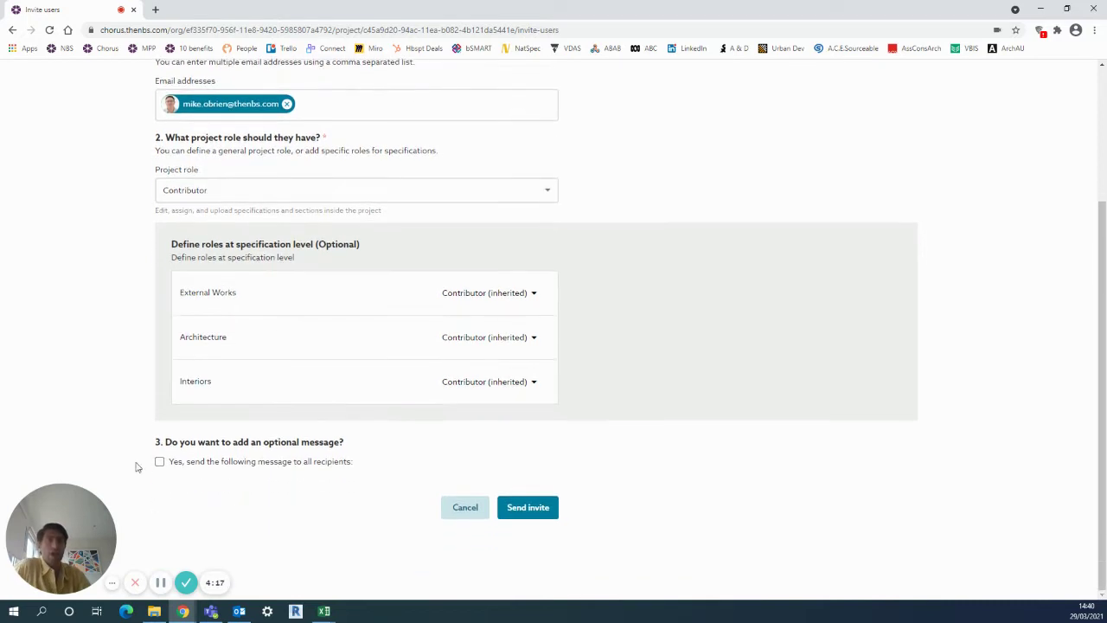
# Enable the optional message to all recipients, enter a short placeholder text, and cancel the invitation
pyautogui.click(160, 464)
pyautogui.click(198, 509)
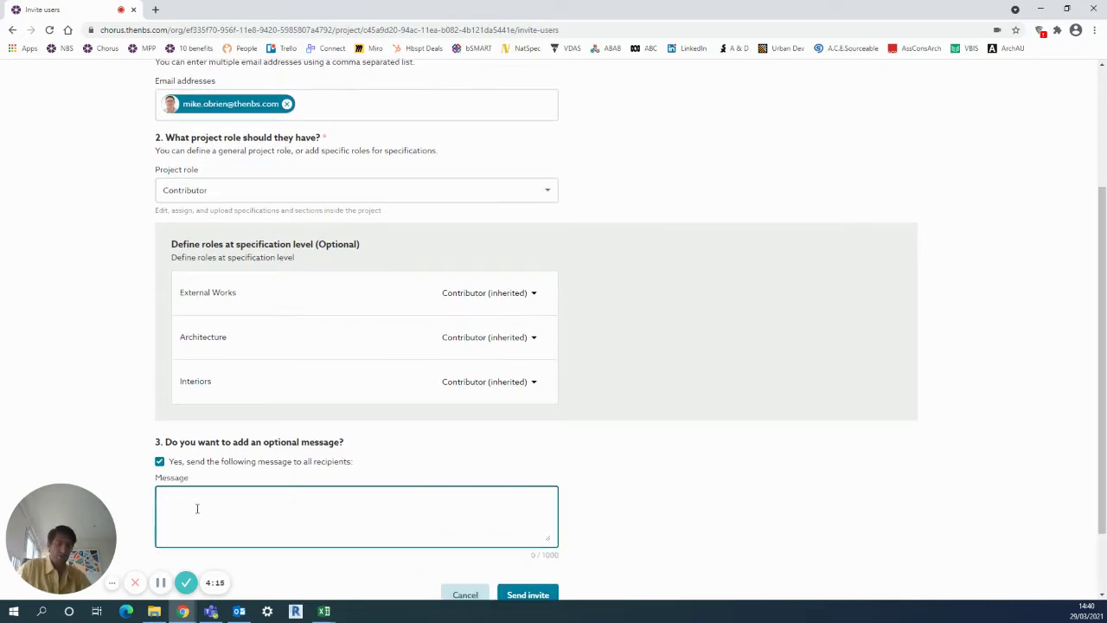
pyautogui.write('aa')
pyautogui.click(99, 383)
pyautogui.scroll(-2, 99, 383)
pyautogui.scroll(6, 98, 383)
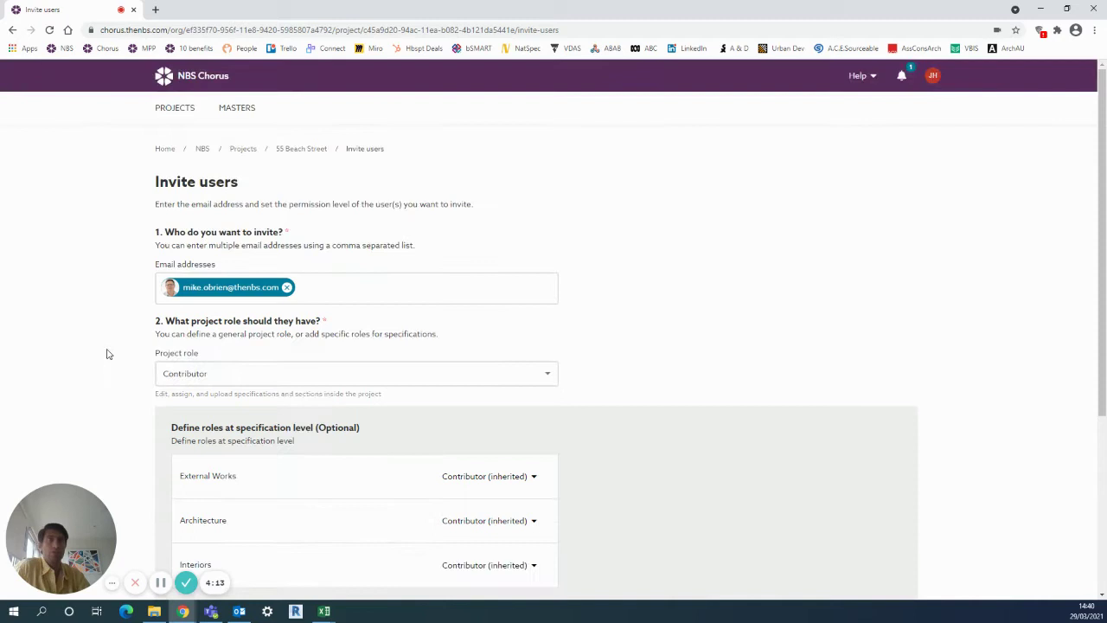
pyautogui.scroll(-6, 106, 353)
pyautogui.click(464, 507)
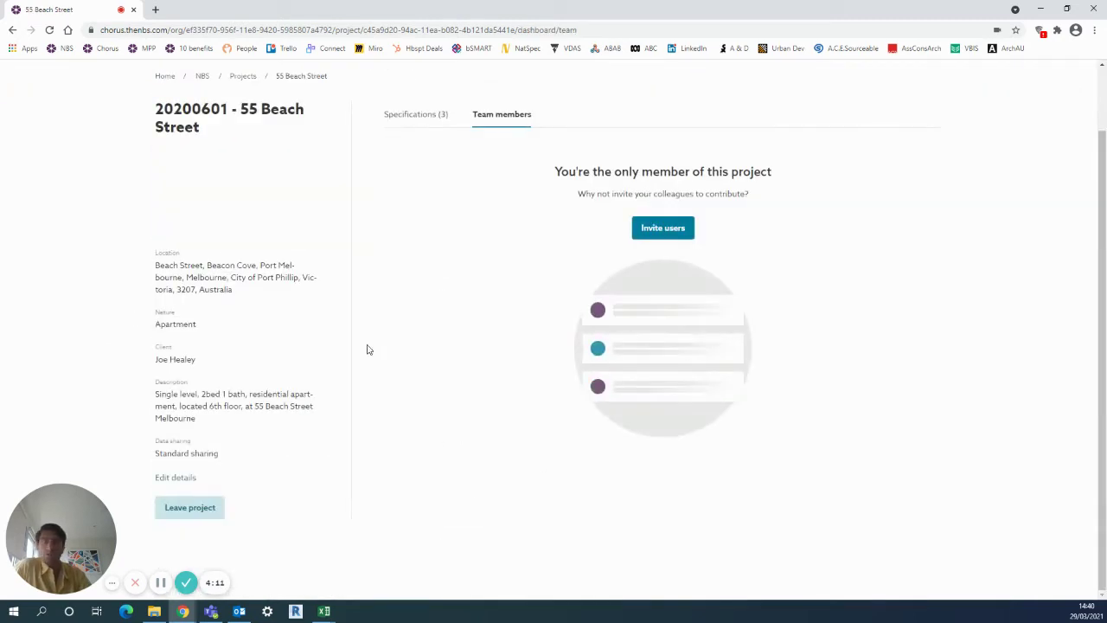
# Open the project's Interiors specification and widen the Title column of its contents list
pyautogui.click(410, 118)
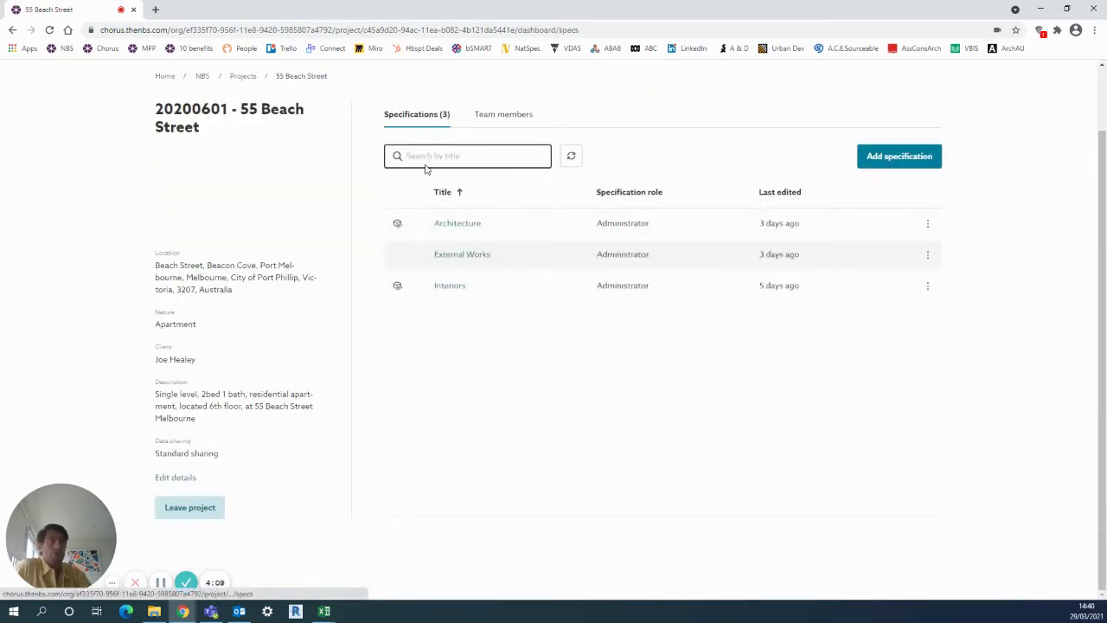
pyautogui.click(446, 287)
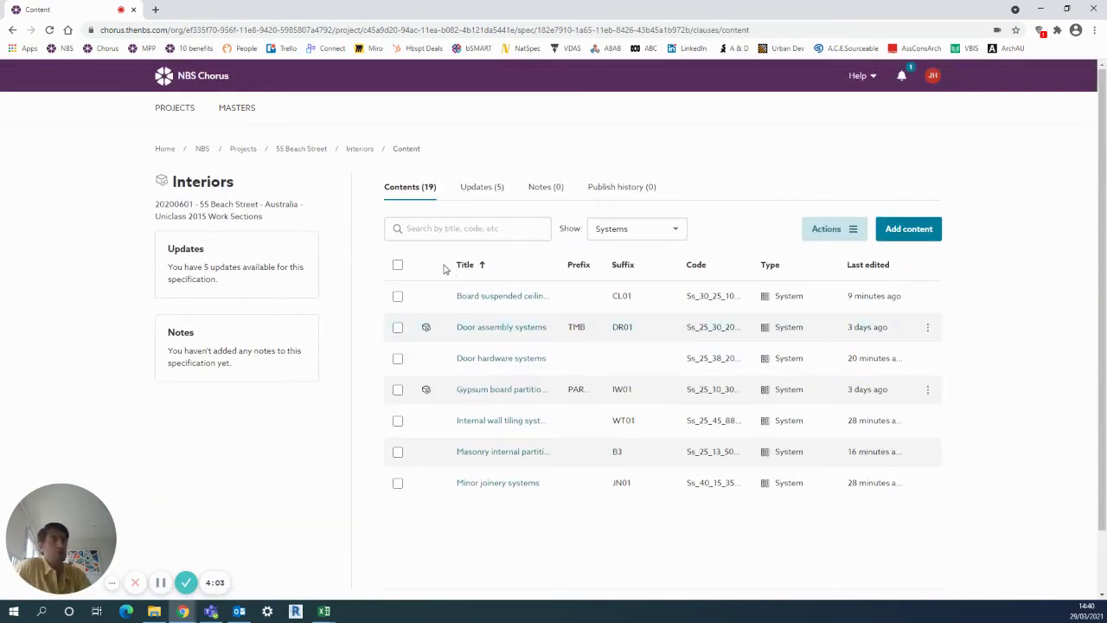
pyautogui.click(517, 237)
pyautogui.moveTo(558, 265); pyautogui.dragTo(606, 260)
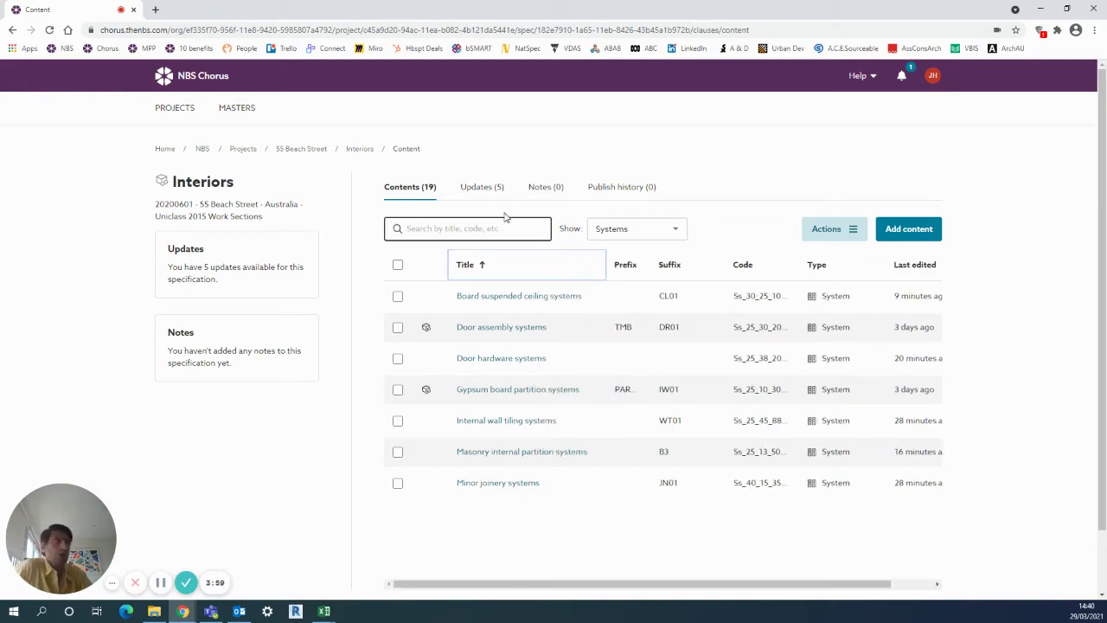
# Examine the available updates to the Functional performance clause, including its revised rows and guidance, and close the comparison without updating
pyautogui.click(481, 192)
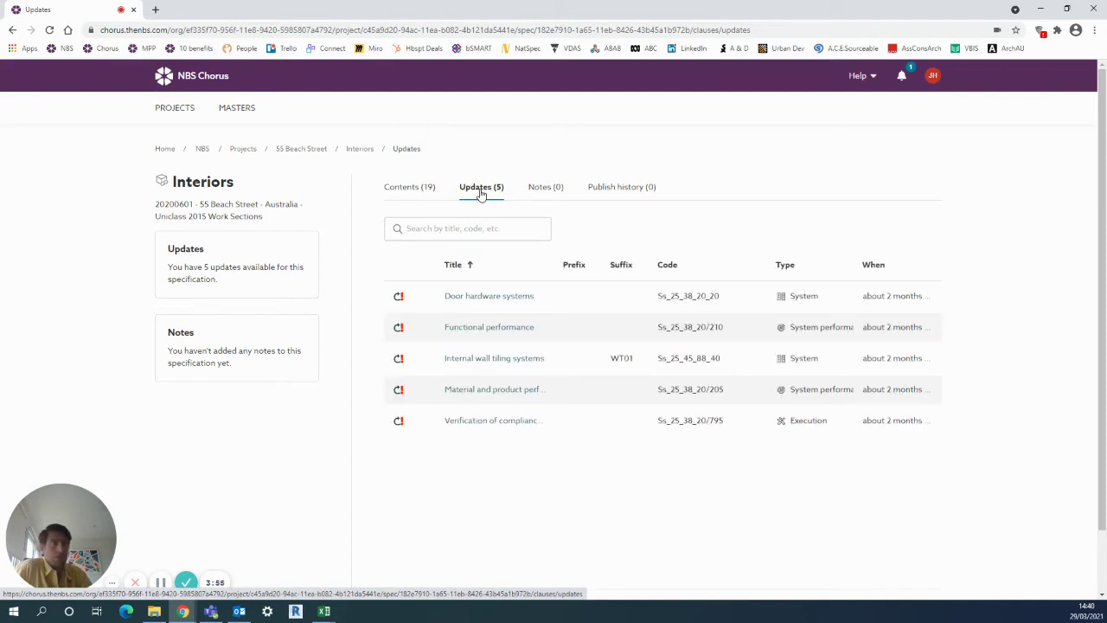
pyautogui.click(488, 329)
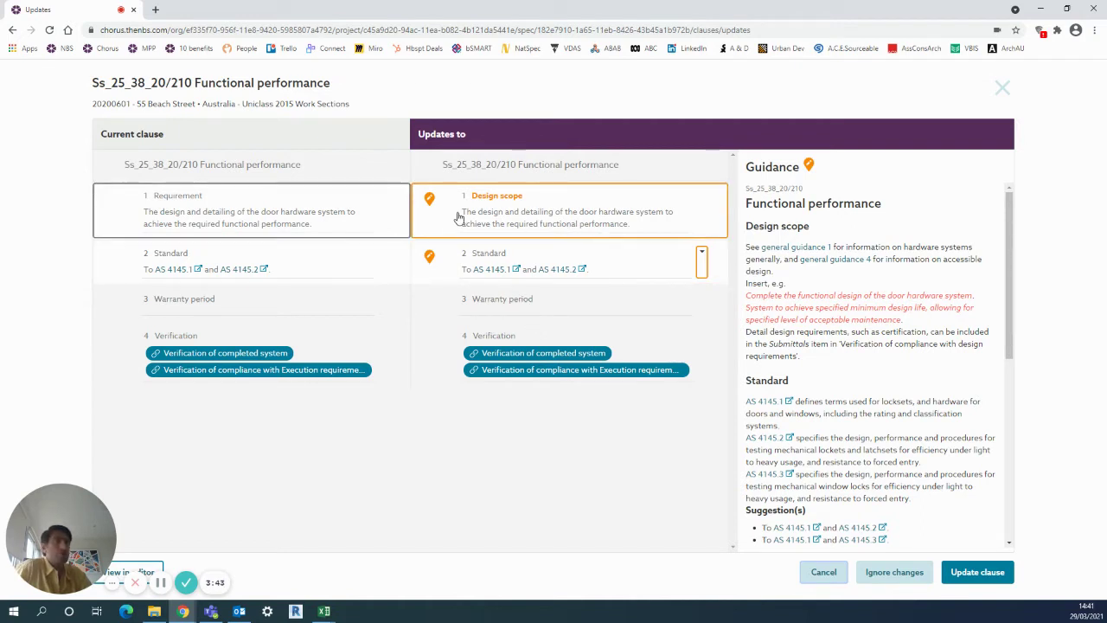
pyautogui.moveTo(428, 200)
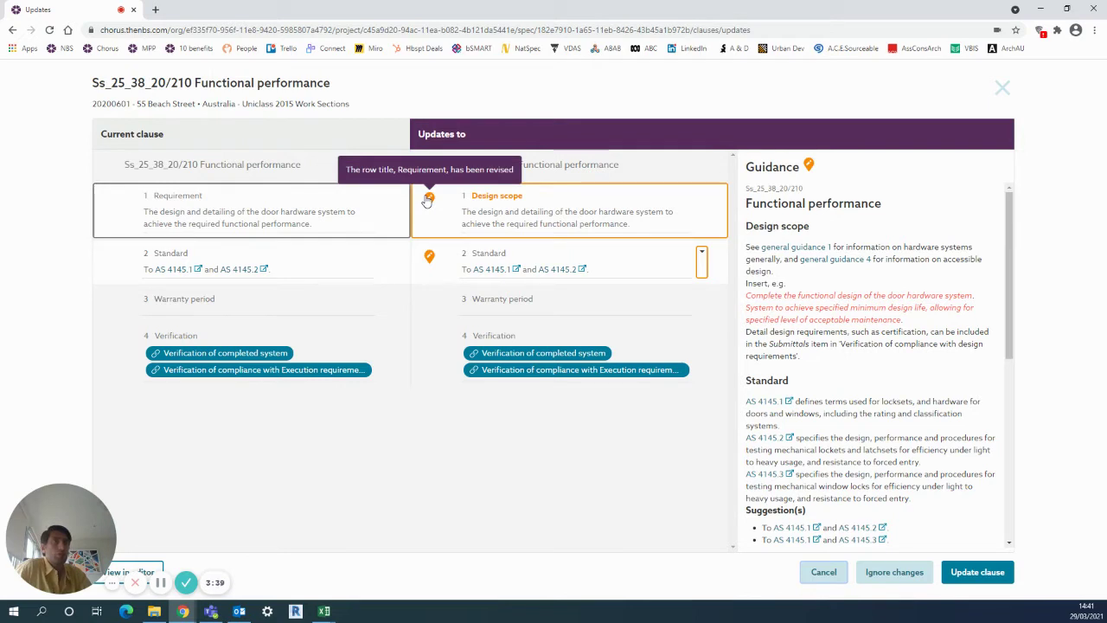
pyautogui.moveTo(430, 258)
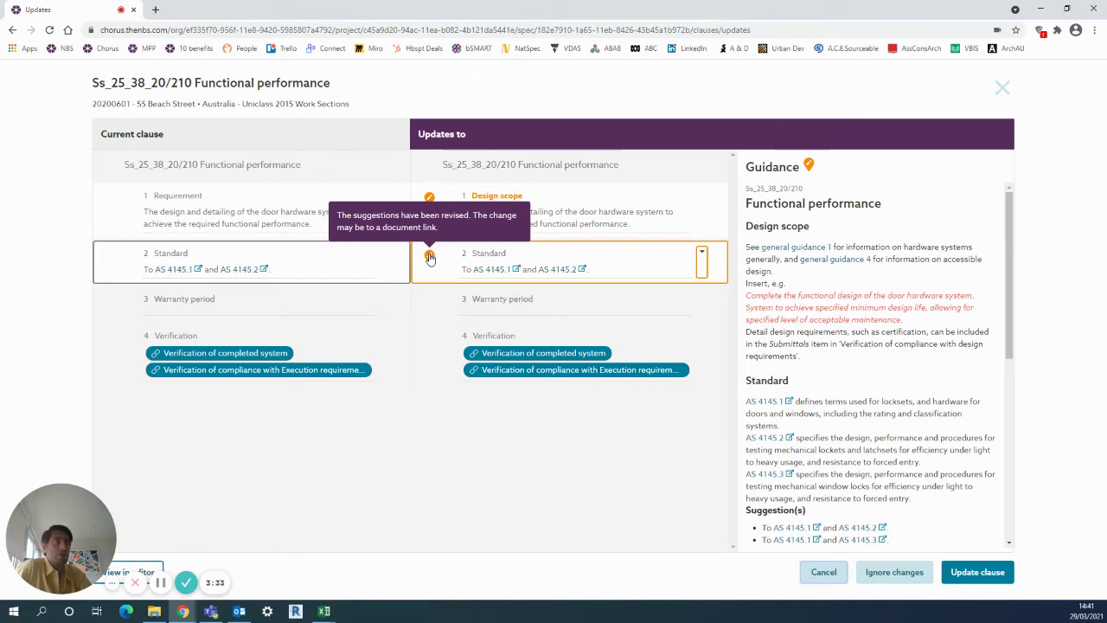
pyautogui.moveTo(810, 169)
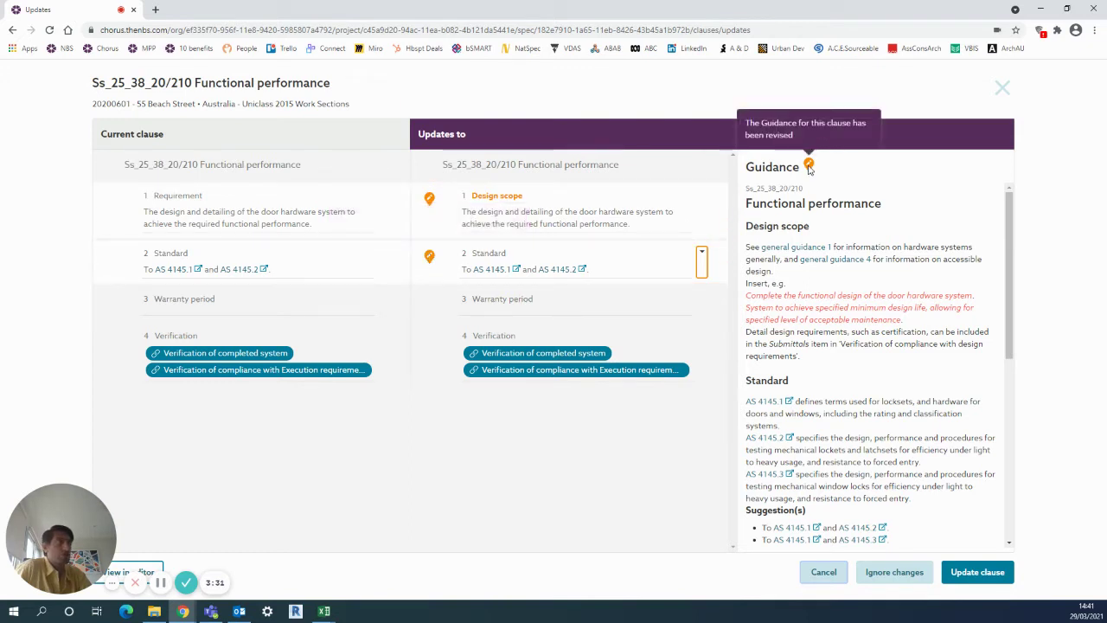
pyautogui.scroll(-8, 817, 281)
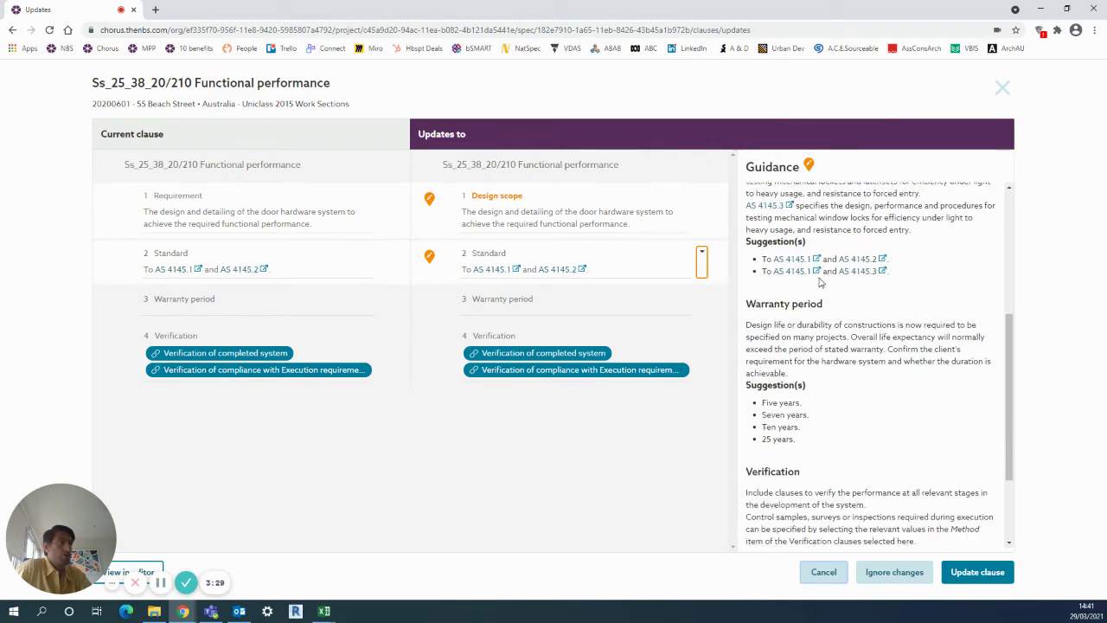
pyautogui.scroll(8, 820, 282)
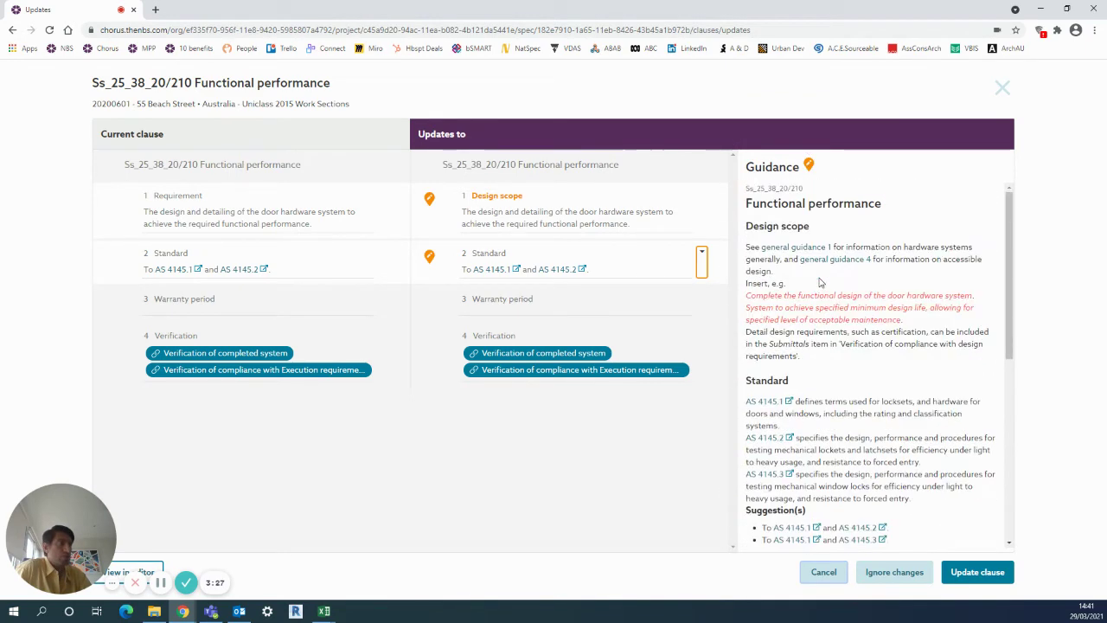
pyautogui.click(822, 572)
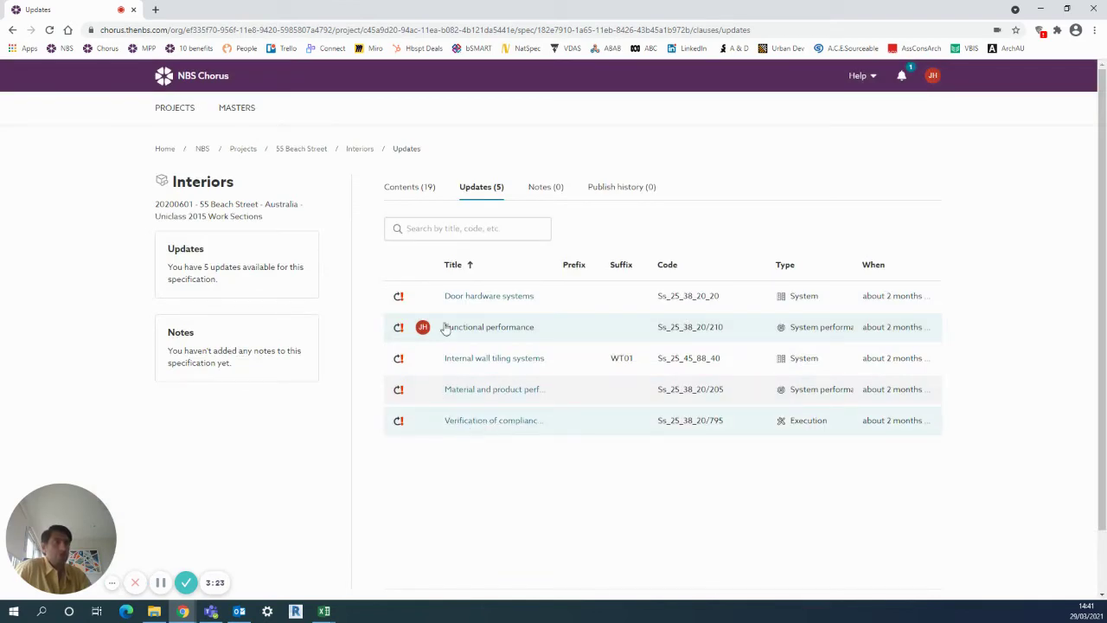
# Examine the updates to the Verification of compliance with Execution requirements clause, including the added row, and close the comparison without updating
pyautogui.click(478, 420)
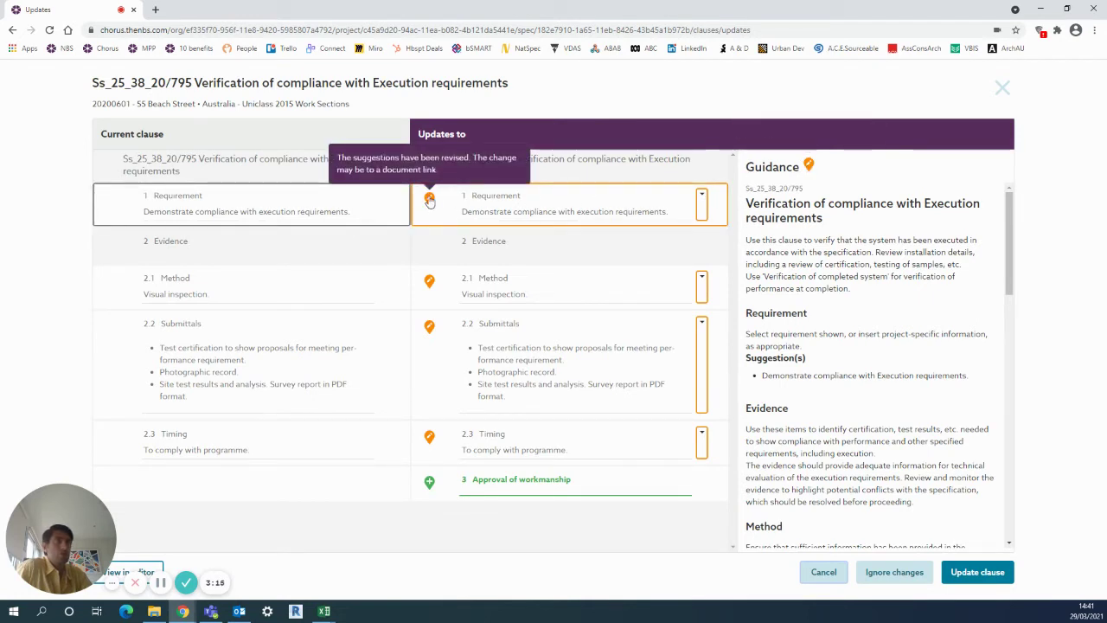
pyautogui.click(548, 285)
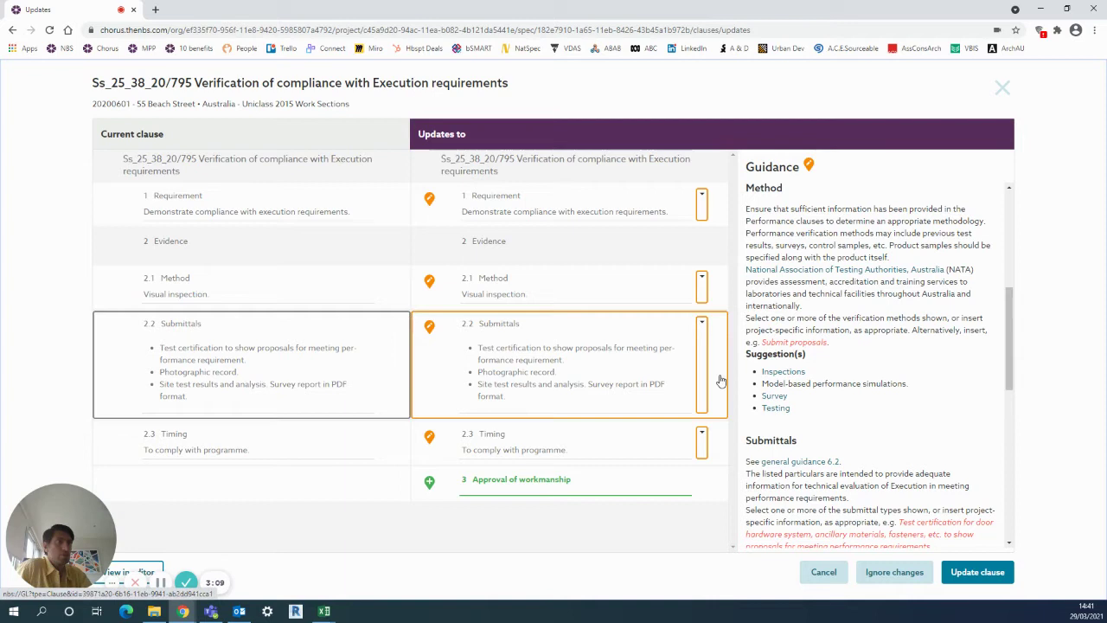
pyautogui.moveTo(431, 485)
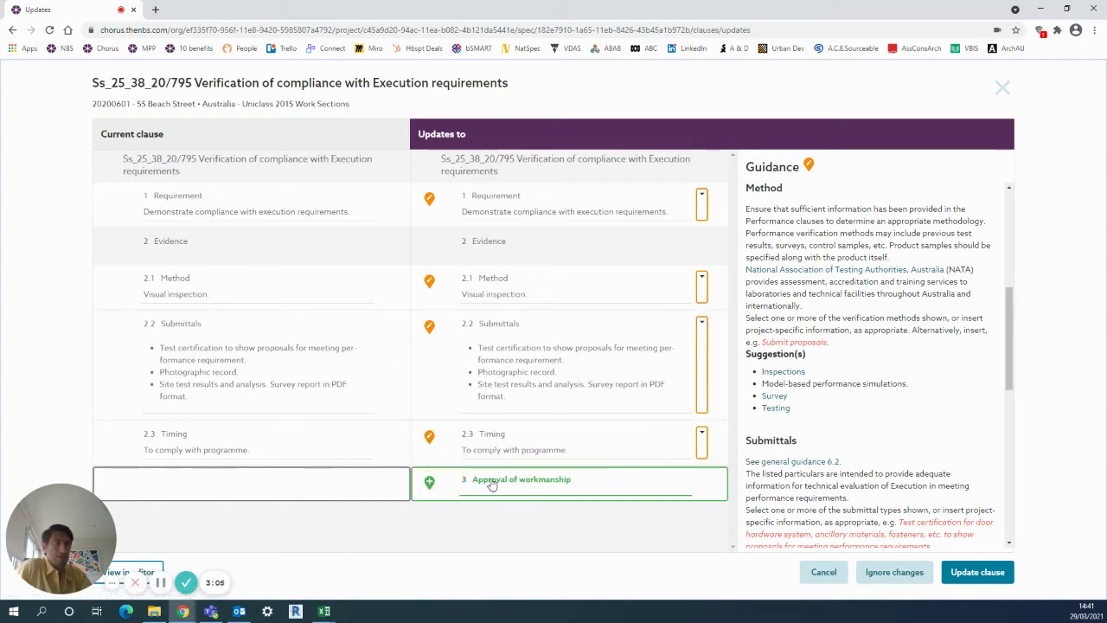
pyautogui.click(824, 572)
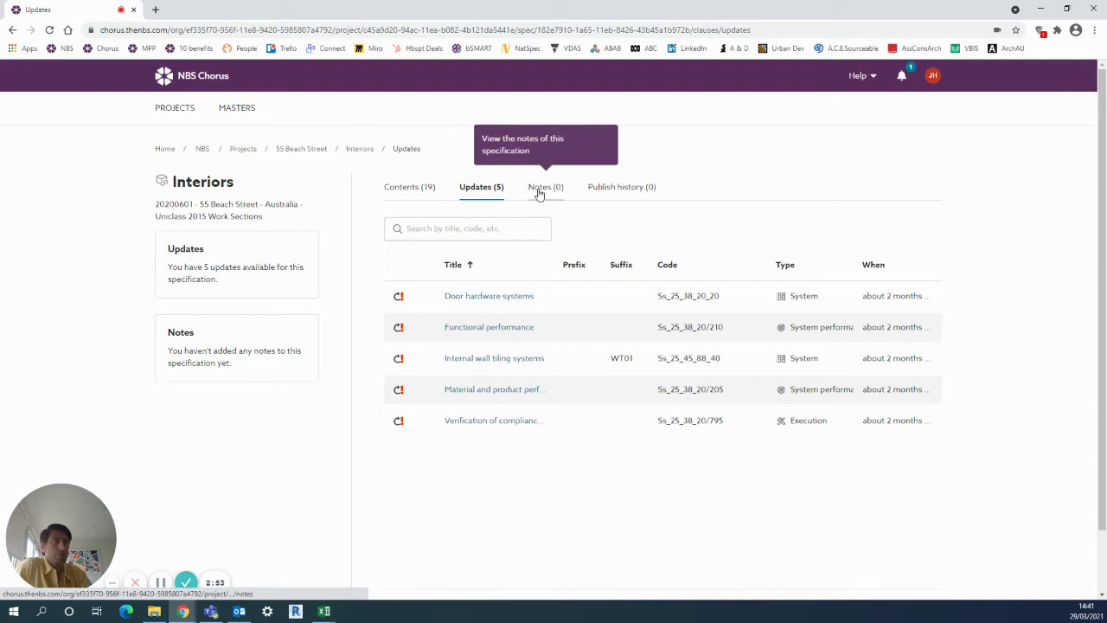
# Open the Internal wall tiling systems clause WT01 from the specification contents for editing
pyautogui.click(415, 187)
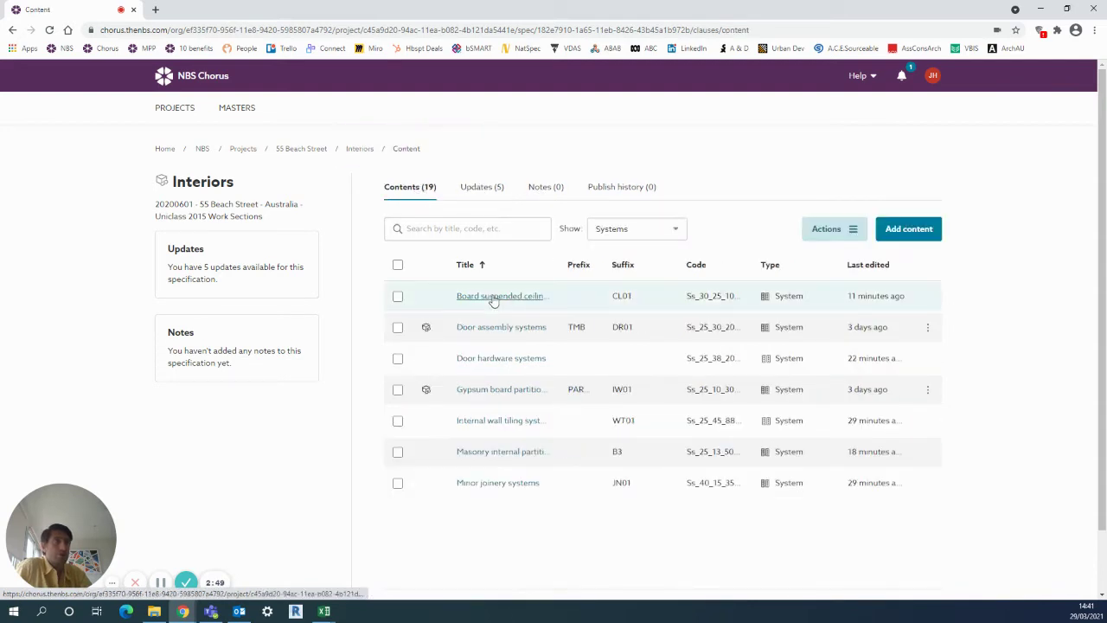
pyautogui.click(506, 421)
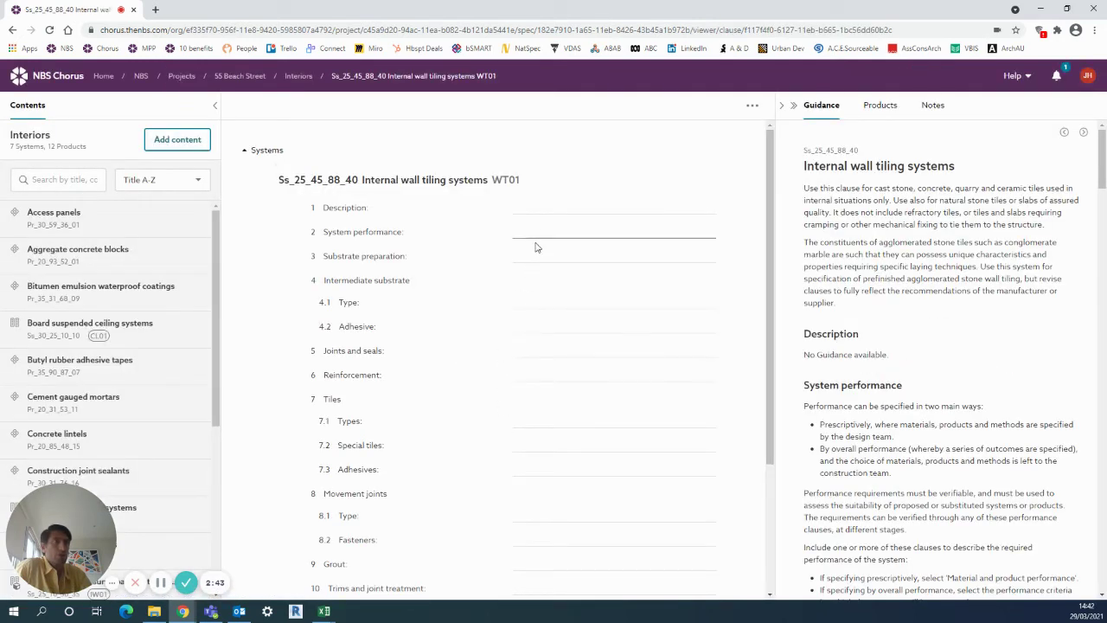
pyautogui.click(398, 325)
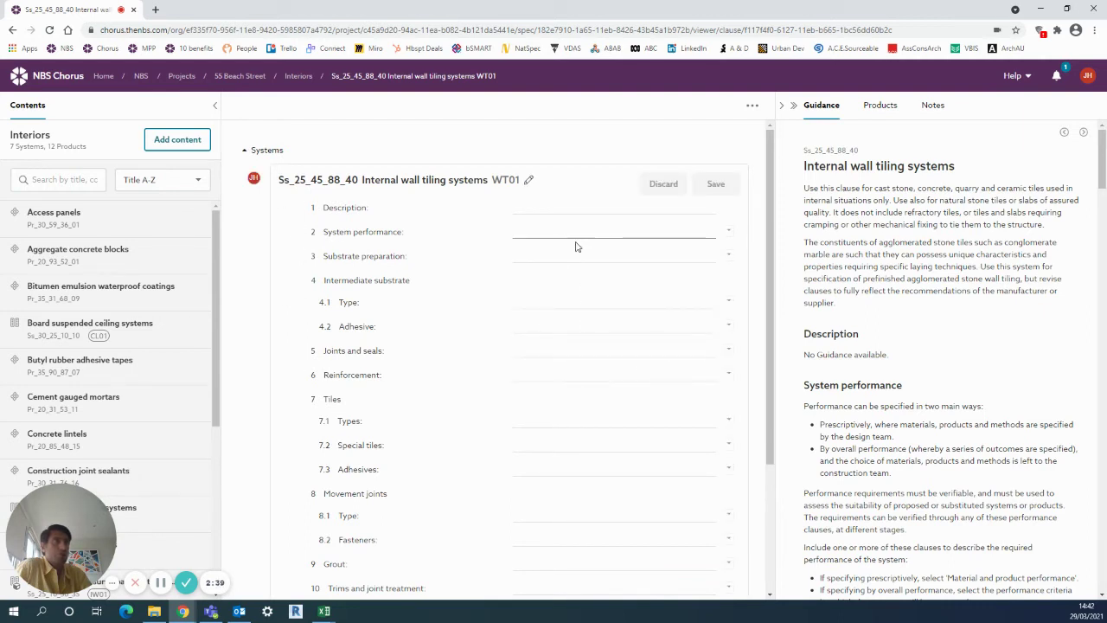
# Add the note "JH note" to the Internal wall tiling systems clause
pyautogui.click(930, 108)
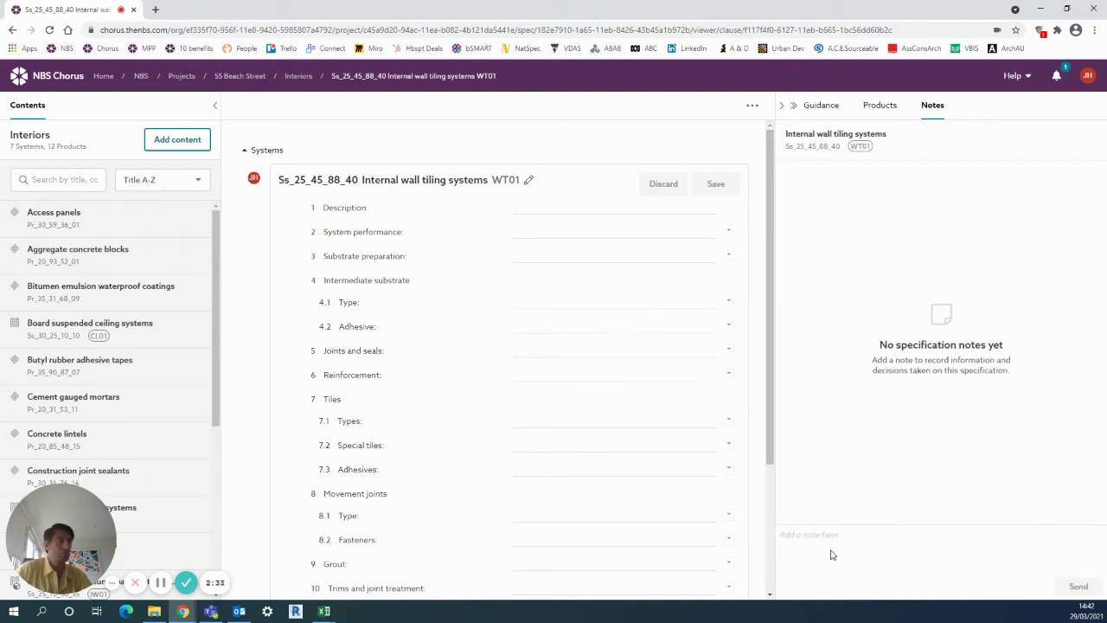
pyautogui.write('JH')
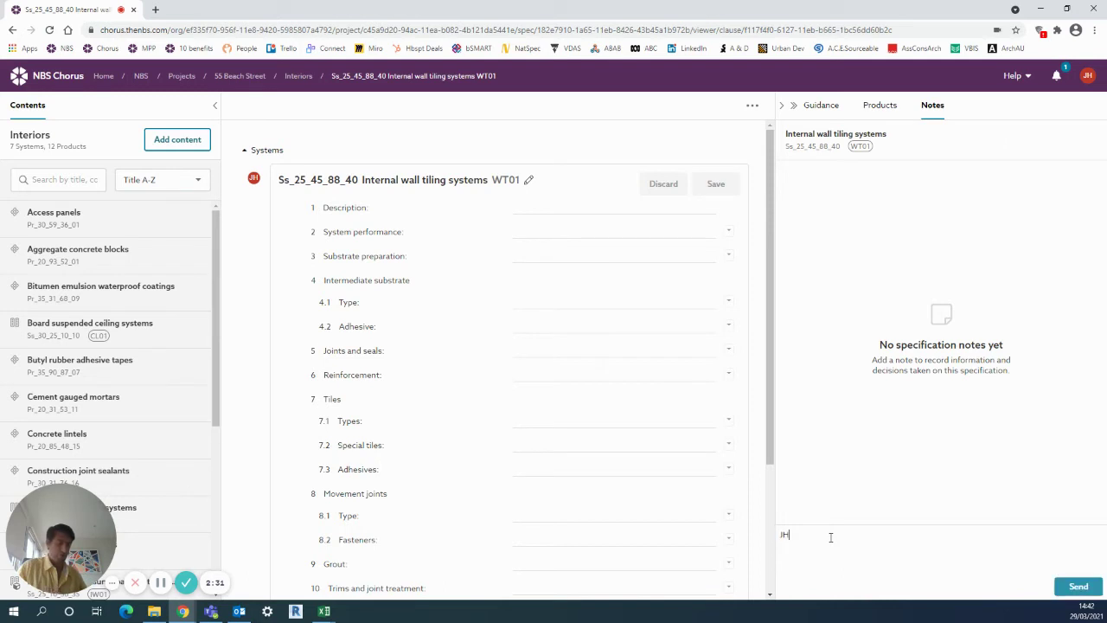
pyautogui.write(' note')
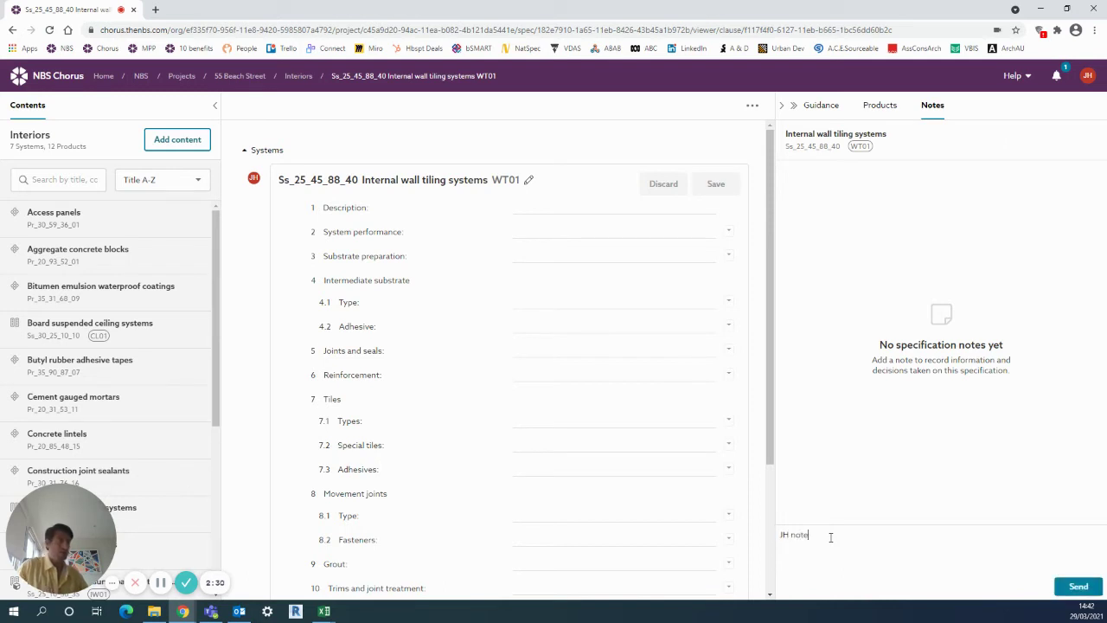
pyautogui.click(1078, 587)
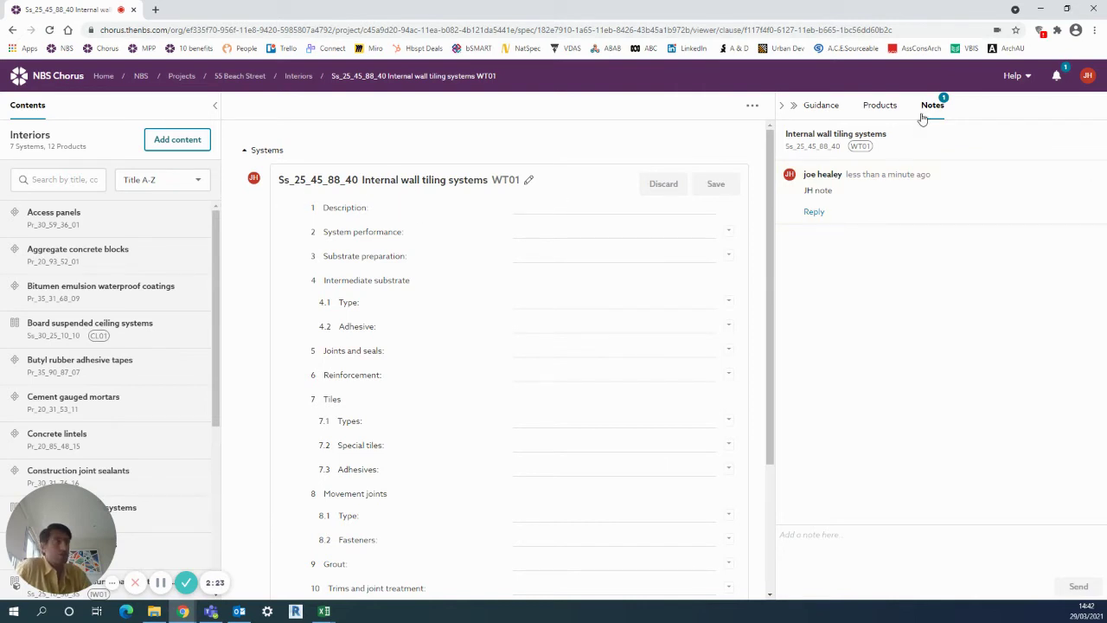
# Review the list of notes for the whole Interiors specification and return to its contents
pyautogui.click(298, 76)
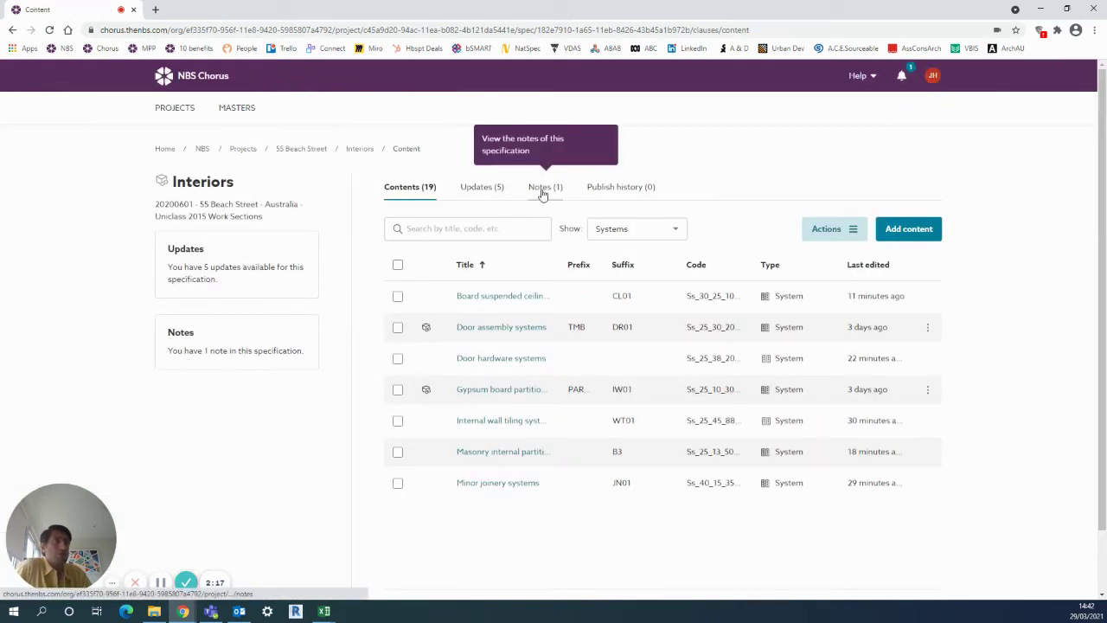
pyautogui.click(543, 188)
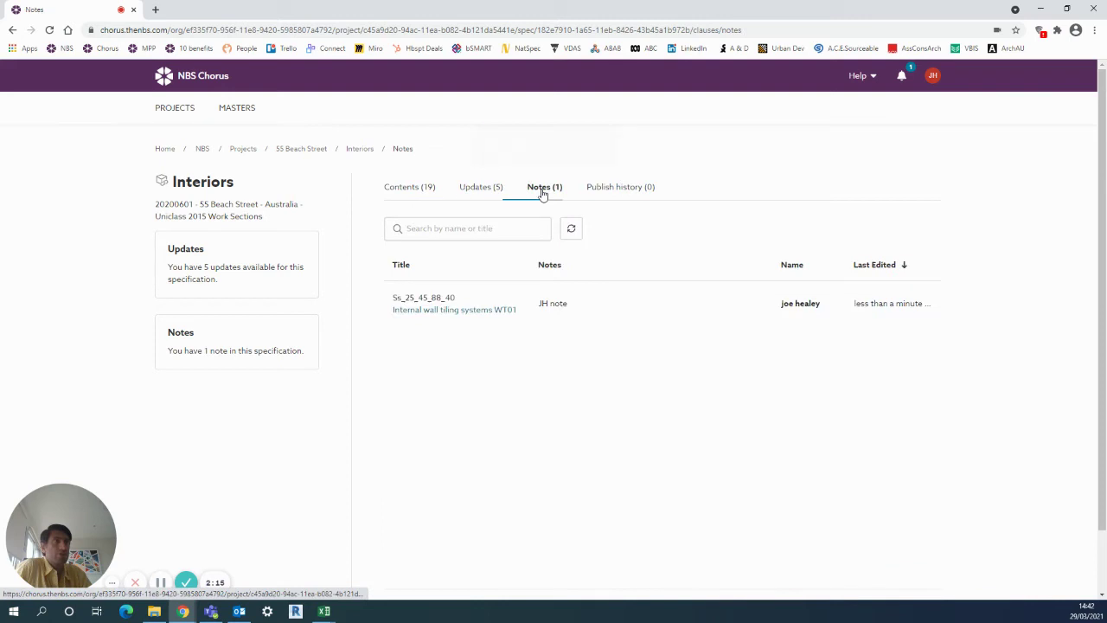
pyautogui.click(352, 150)
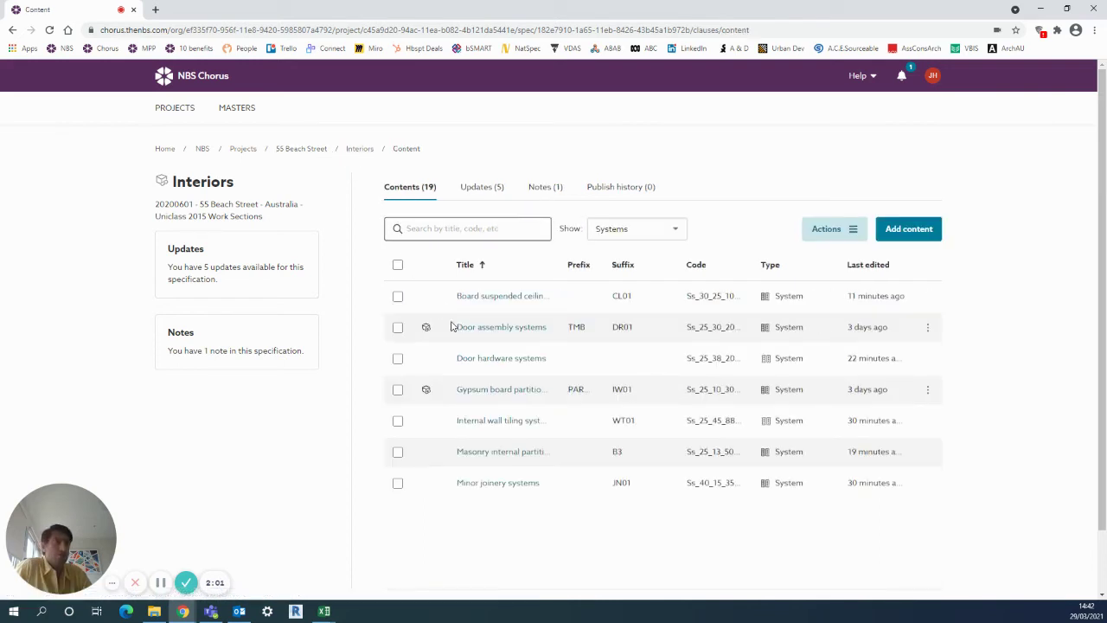
# Open the Gypsum board partition systems clause IW01 and examine its guidance and the linked Standard gypsum plasterboards product clause
pyautogui.click(499, 391)
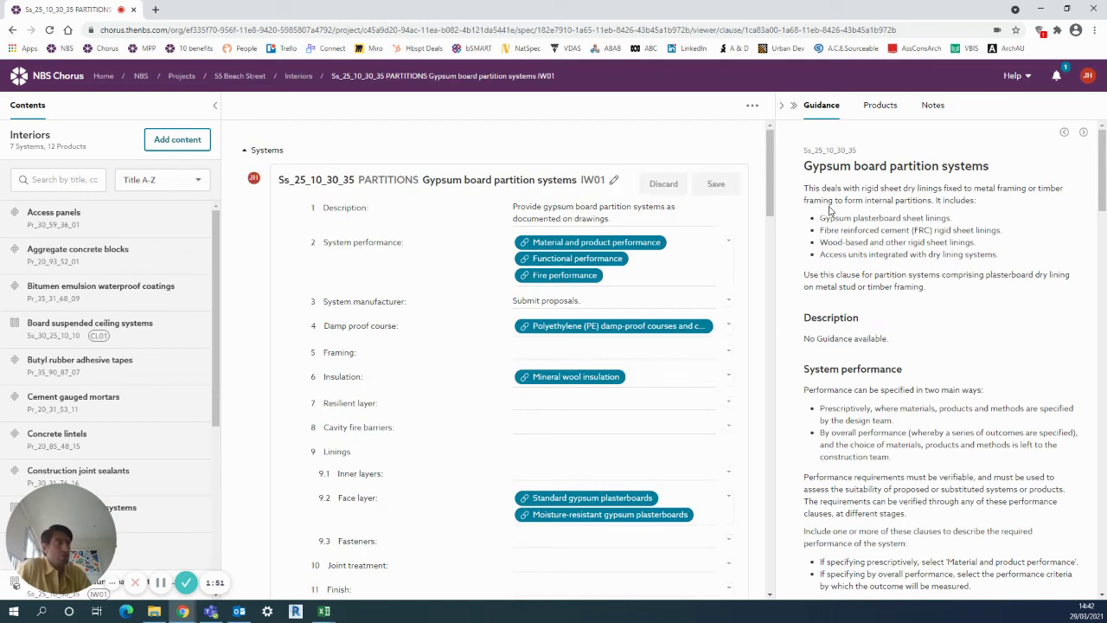
pyautogui.scroll(-2, 829, 210)
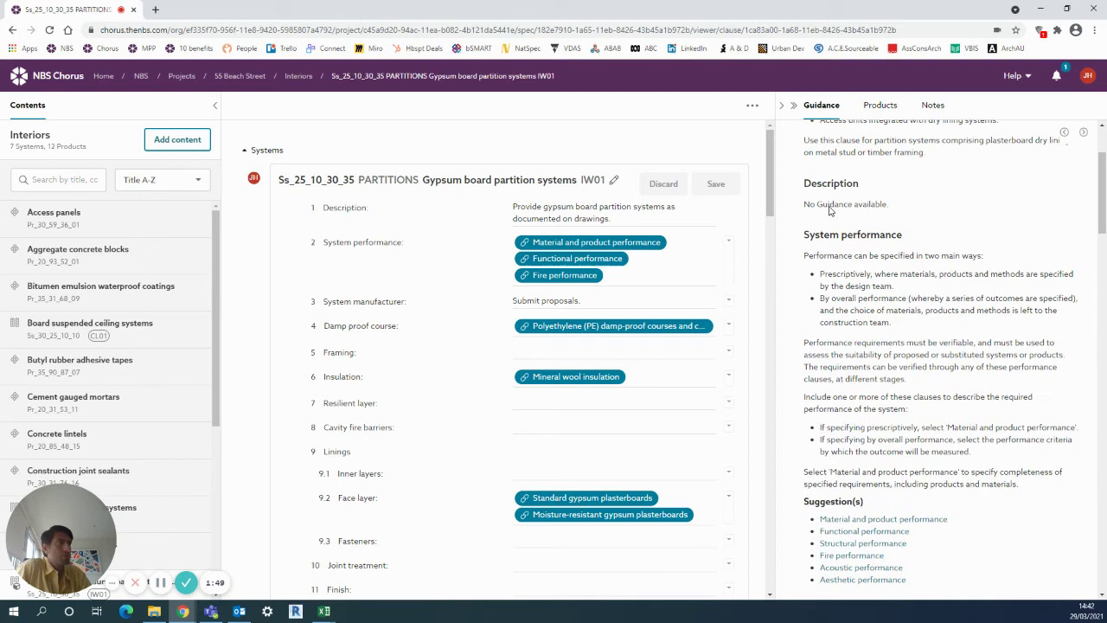
pyautogui.scroll(-2, 829, 210)
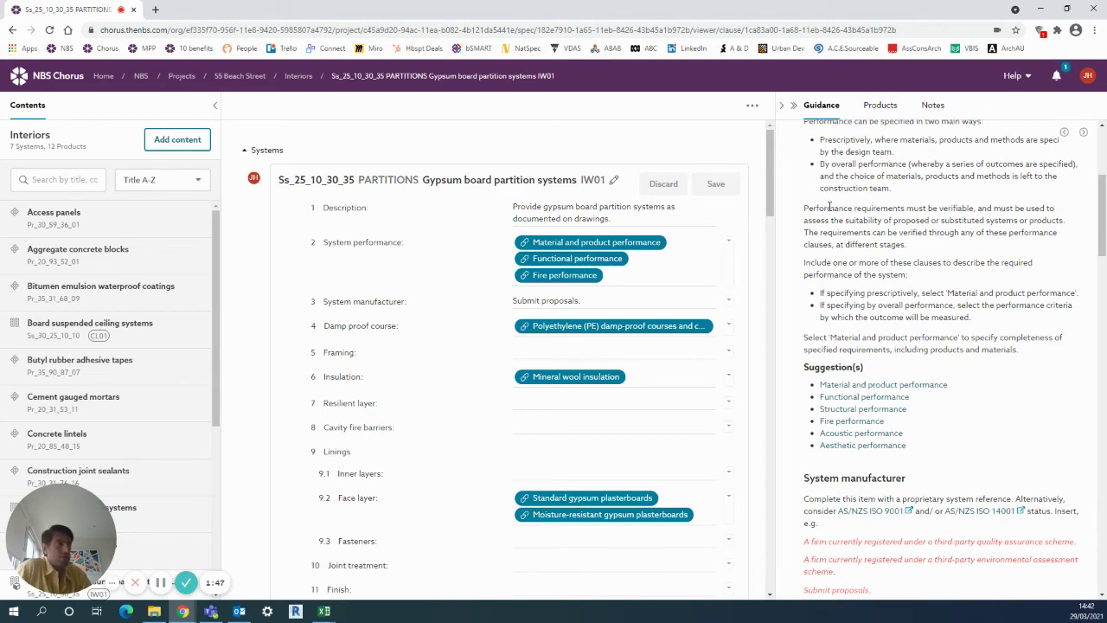
pyautogui.scroll(-4, 829, 208)
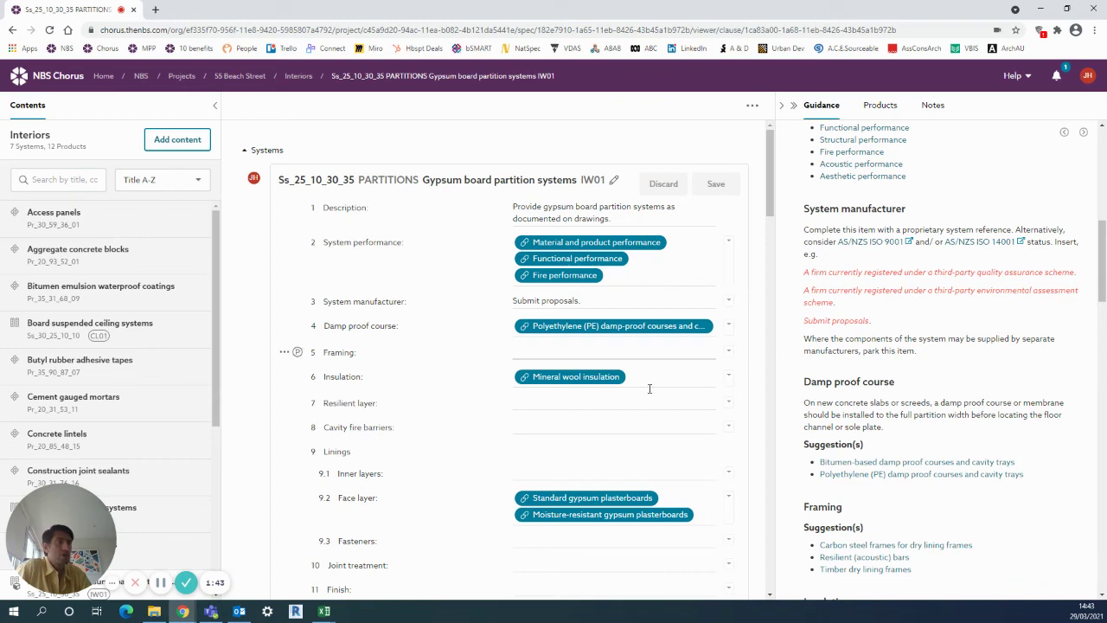
pyautogui.click(581, 499)
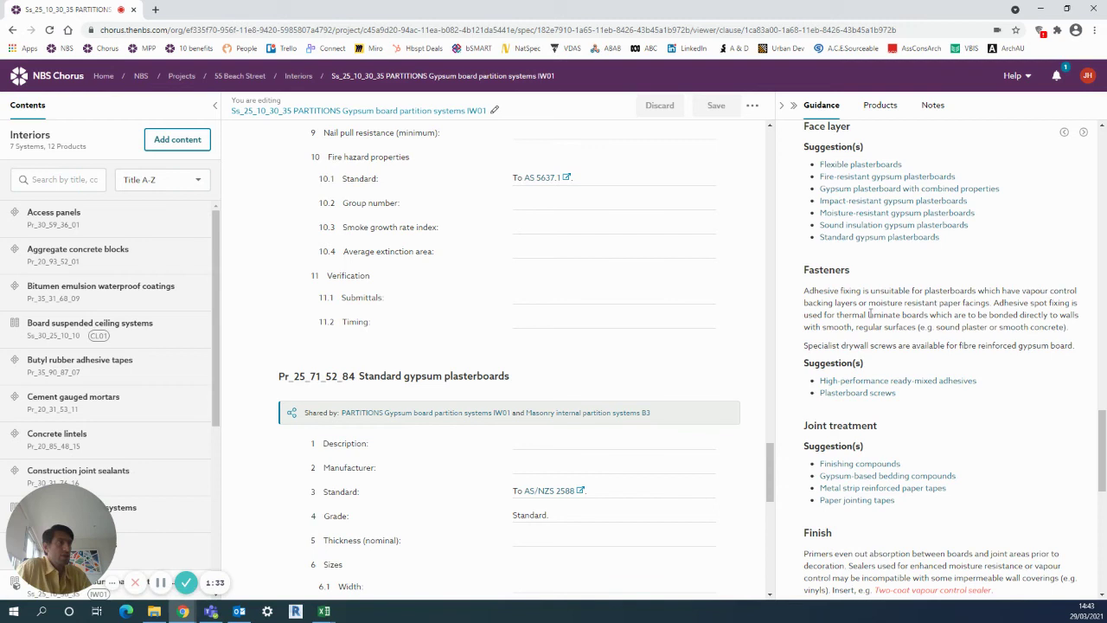
pyautogui.scroll(-2, 870, 314)
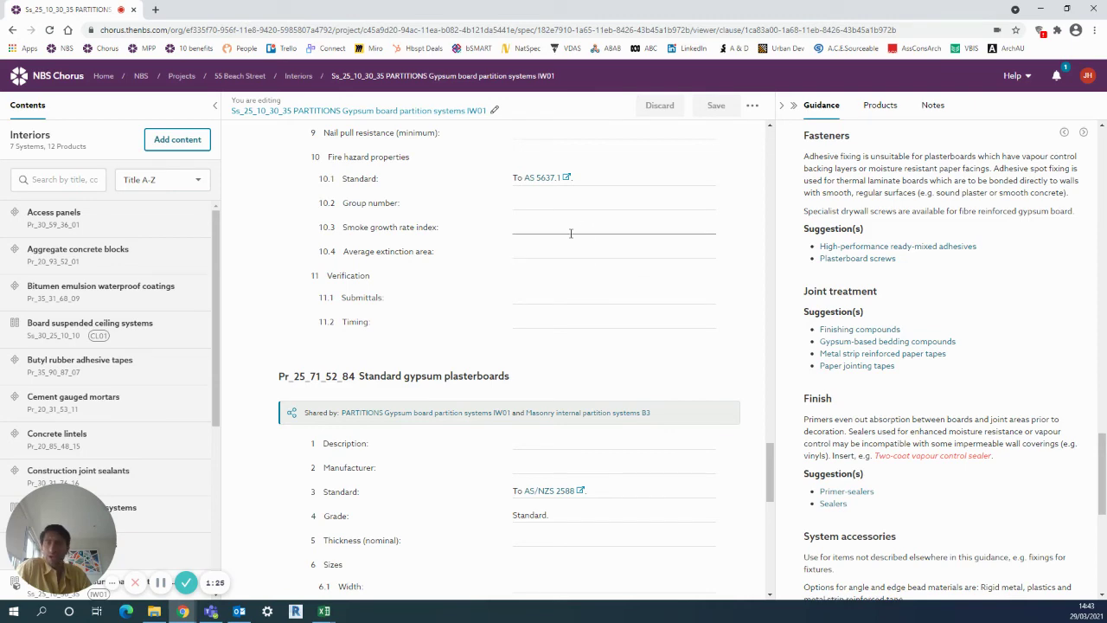
# Turn on the display of last edited details for the rows of the Gypsum board partition systems clause
pyautogui.scroll(15, 570, 233)
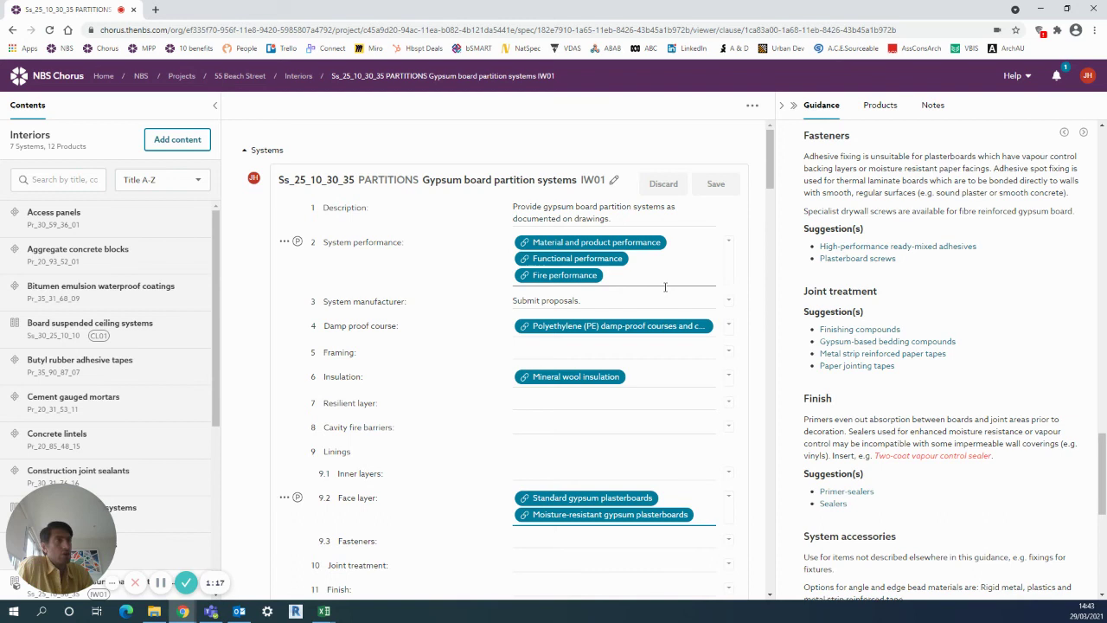
pyautogui.click(753, 108)
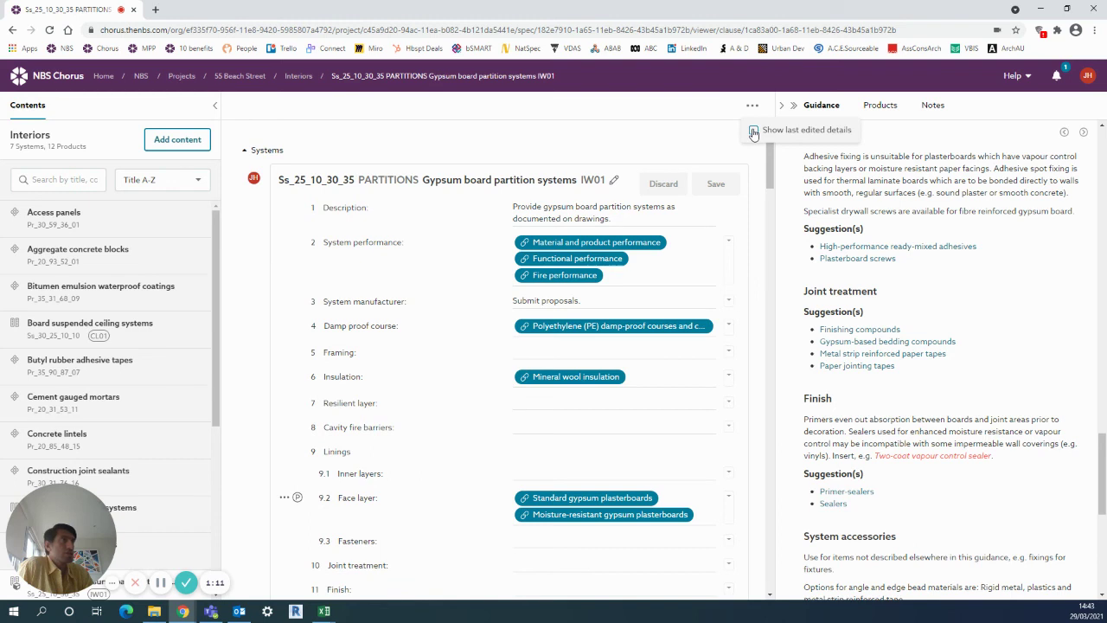
pyautogui.click(753, 131)
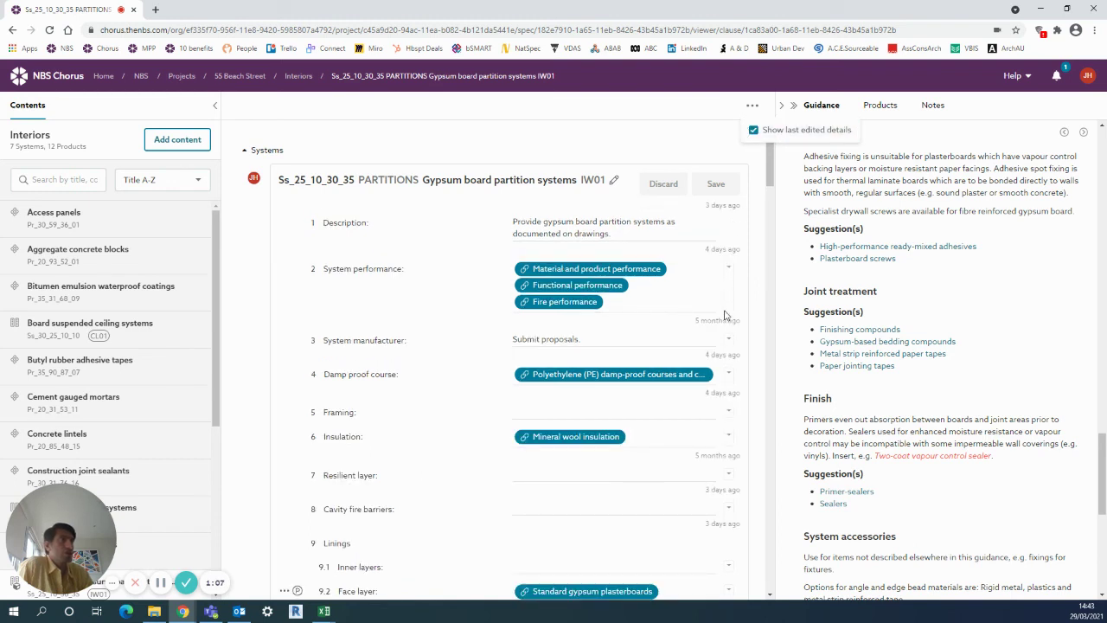
pyautogui.click(685, 467)
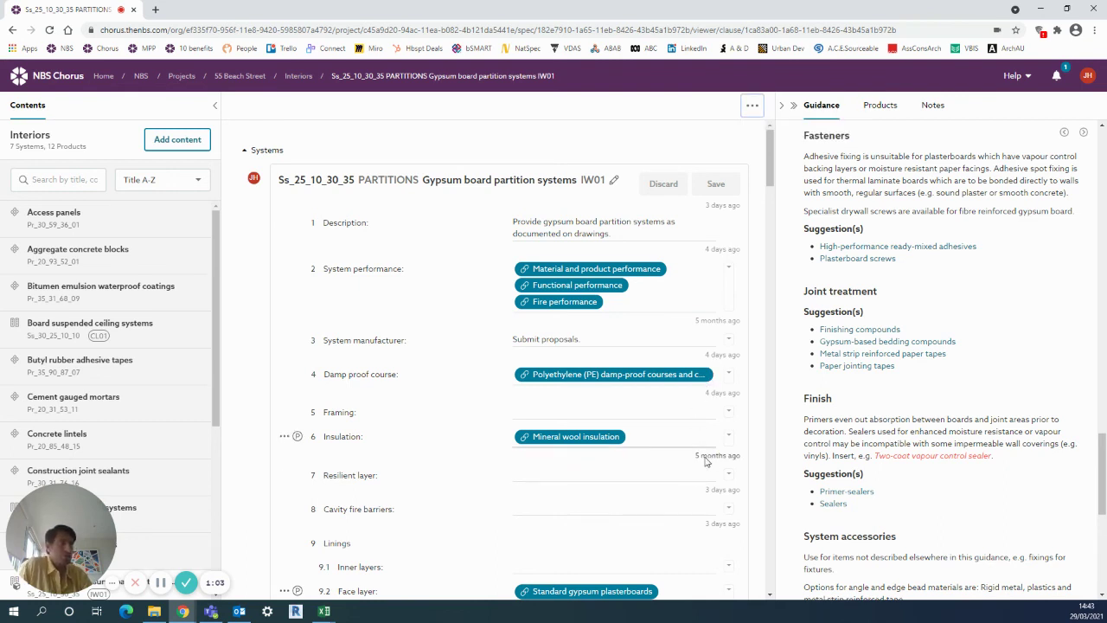
# Check who last edited the Insulation, Face layer and Joint treatment rows of the clause, and when
pyautogui.moveTo(705, 461)
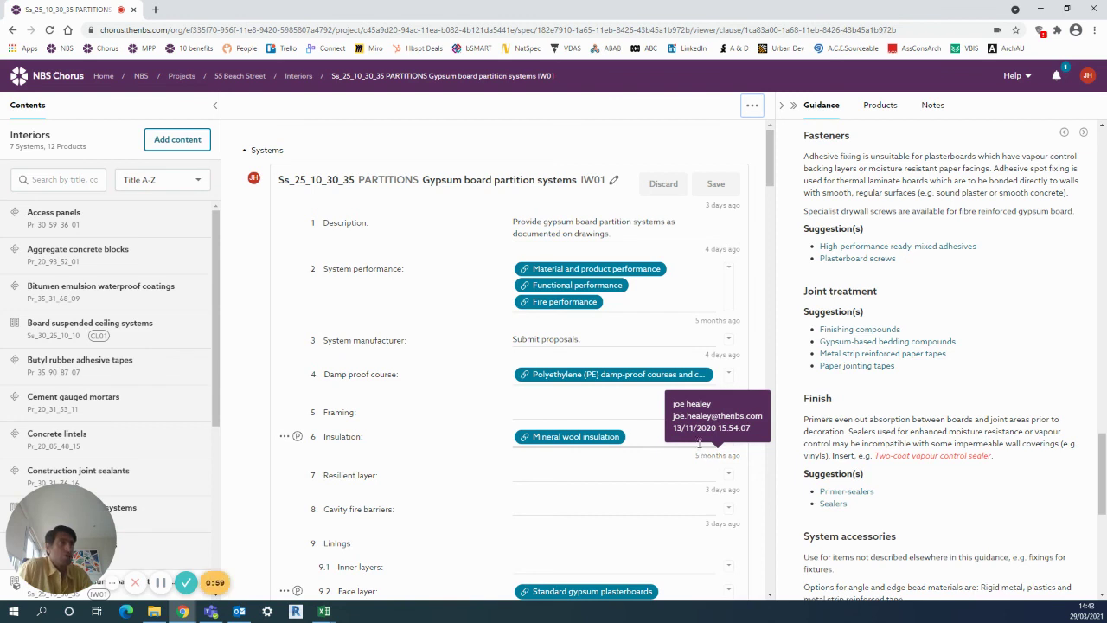
pyautogui.scroll(-2, 683, 437)
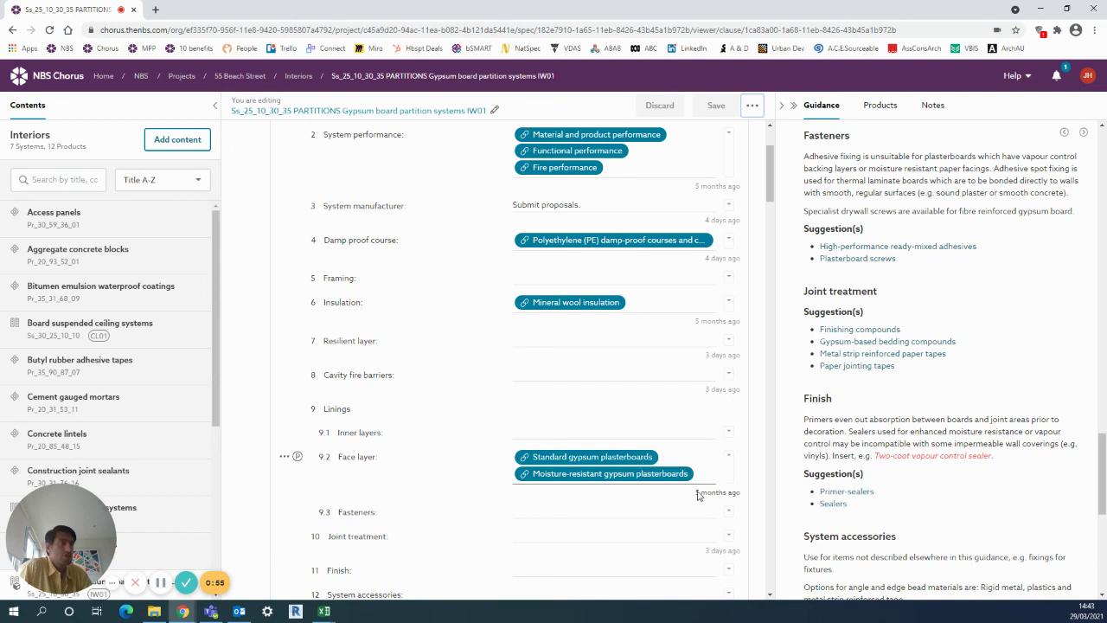
pyautogui.moveTo(700, 495)
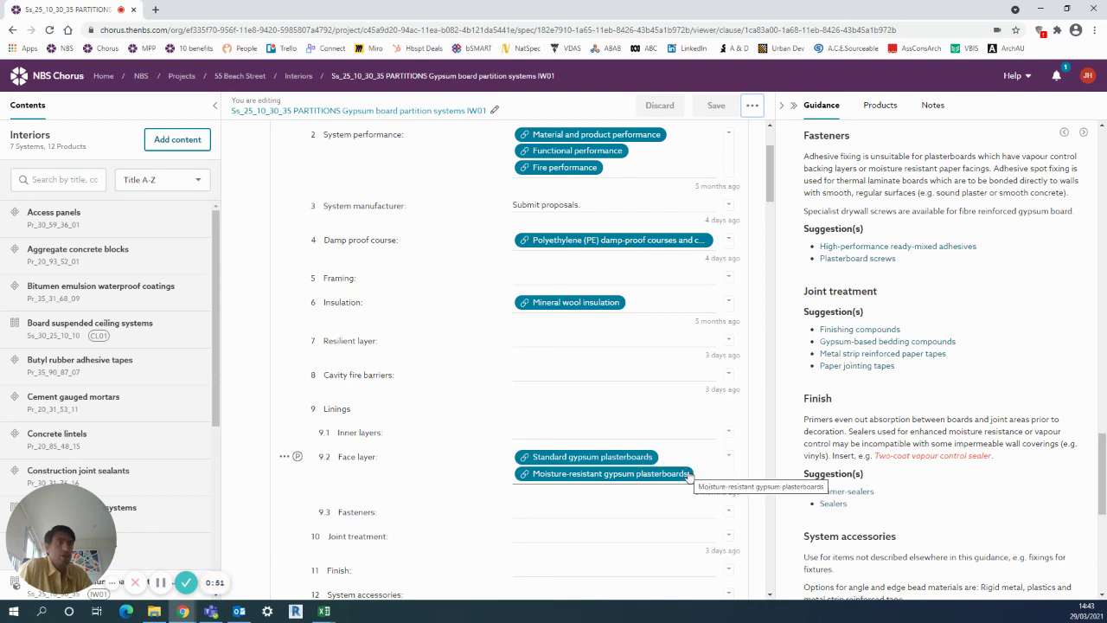
pyautogui.scroll(-2, 708, 519)
pyautogui.moveTo(711, 418)
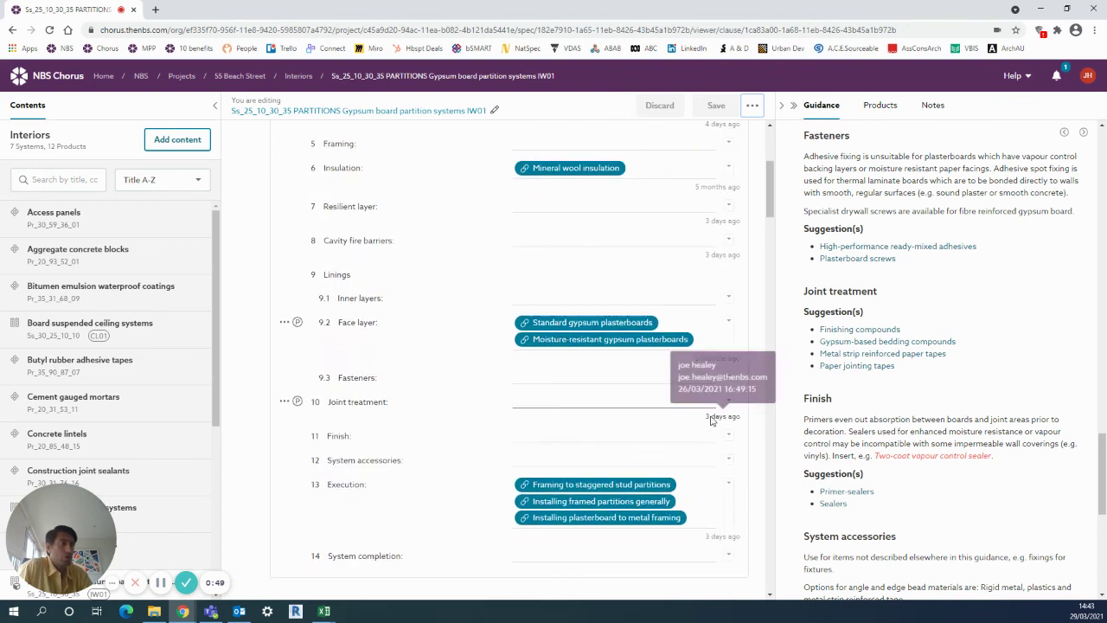